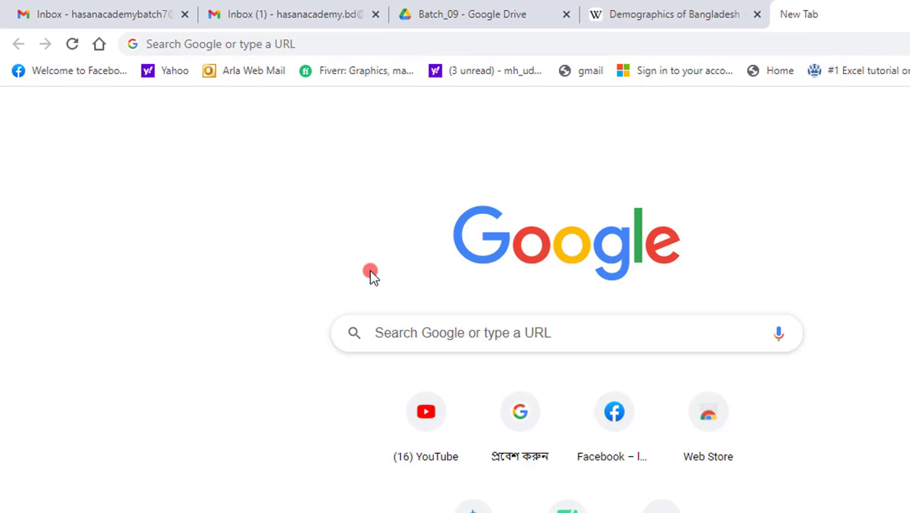
Search Google for "survey populations bangladesh" and open the Wikipedia result "Demographics of Bangladesh".
click(461, 38)
text(su)
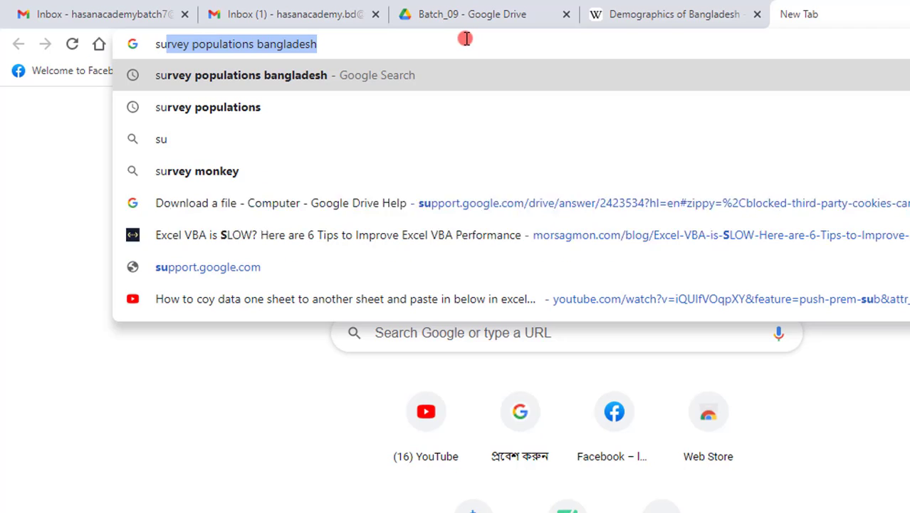
click(267, 82)
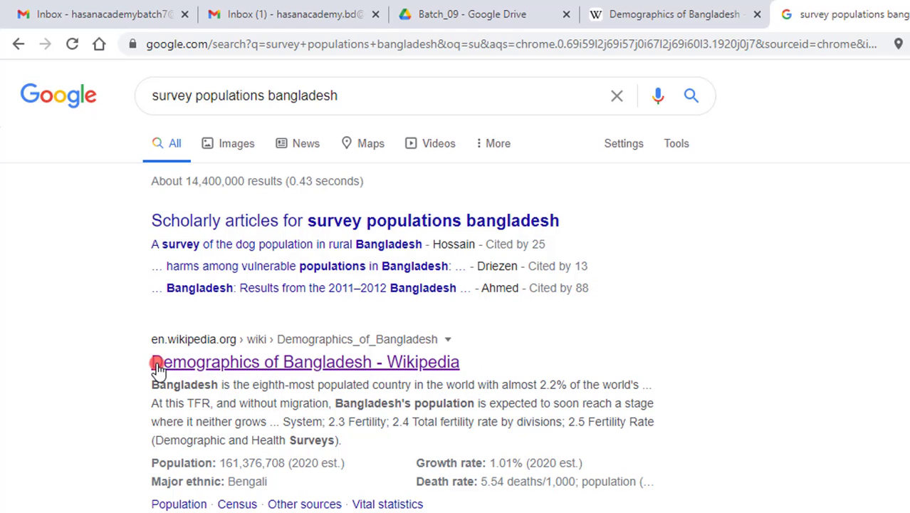
scroll(562, 347, down, 3)
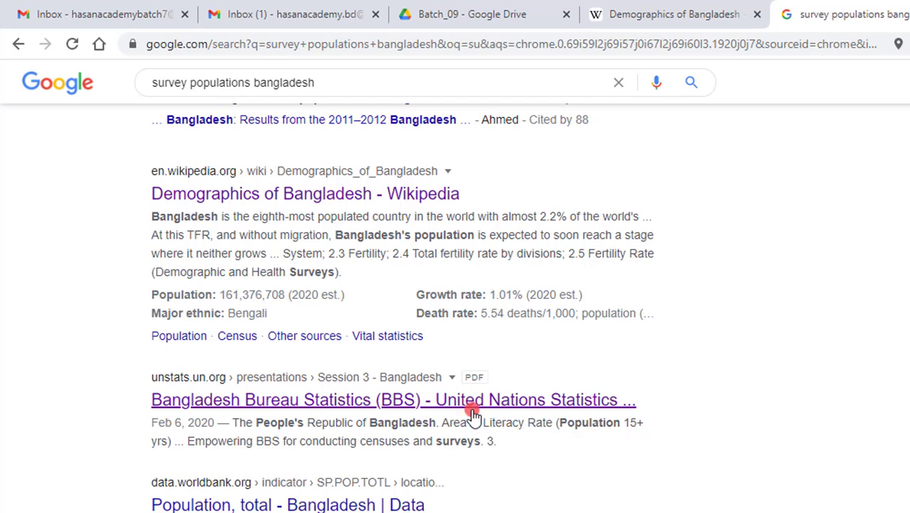
scroll(263, 503, down, 3)
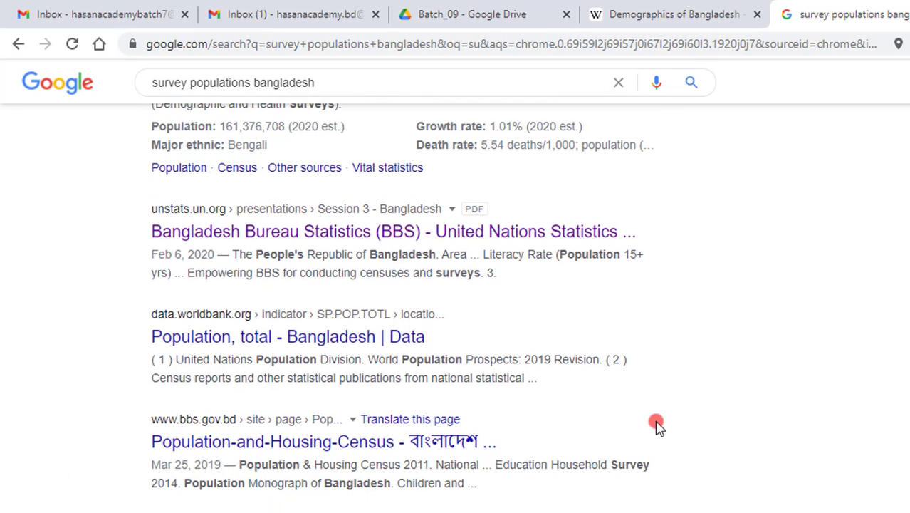
scroll(657, 425, up, 5)
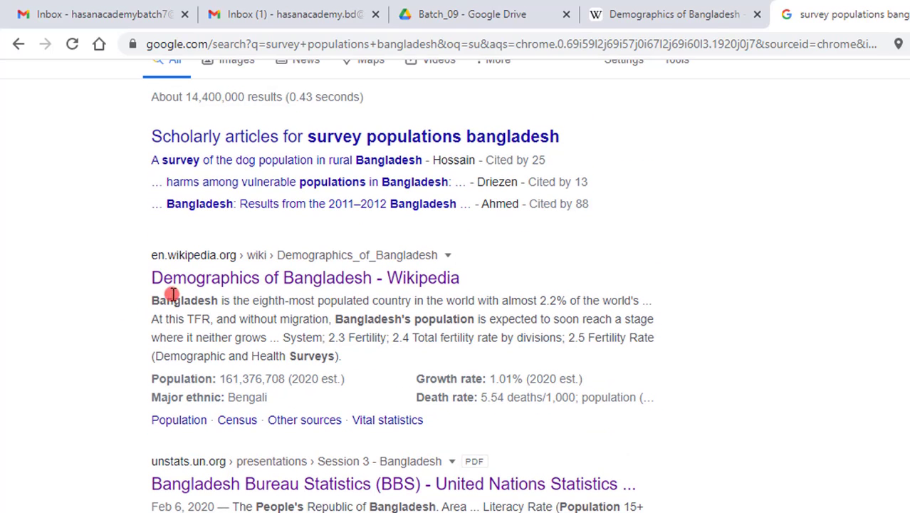
click(195, 283)
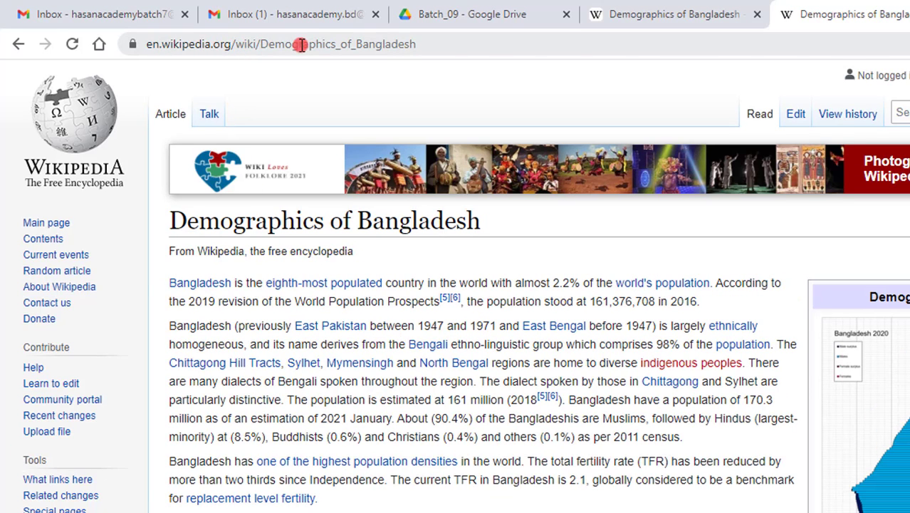
Look through the article's population tables, from the census and UN estimates to gender ratio and vital statistics.
scroll(269, 299, down, 15)
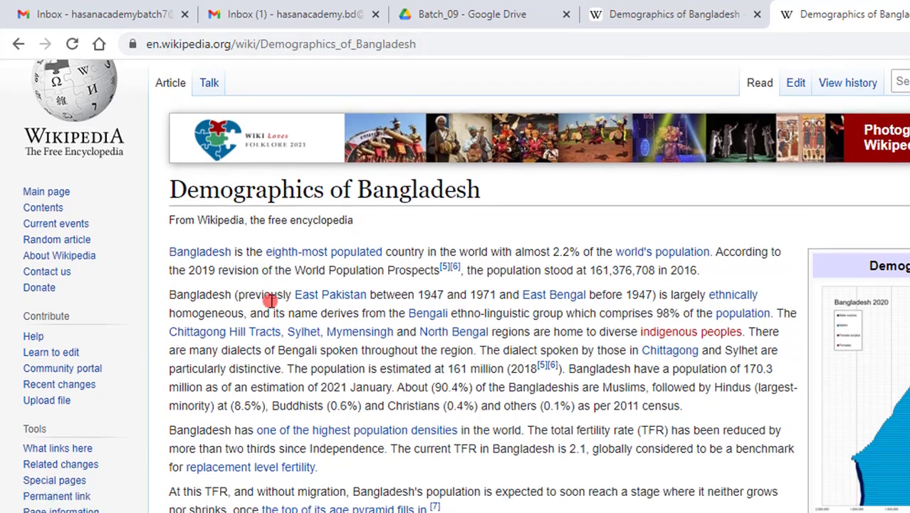
scroll(273, 315, up, 5)
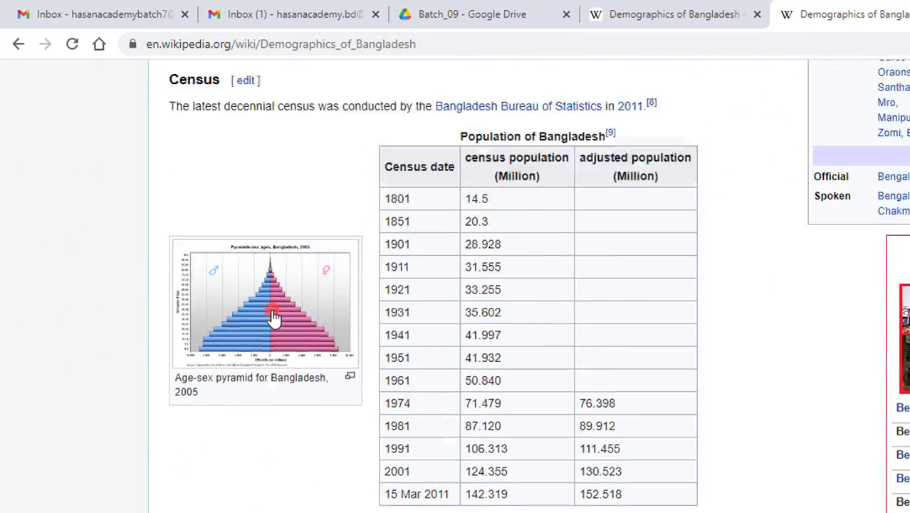
scroll(271, 312, down, 2)
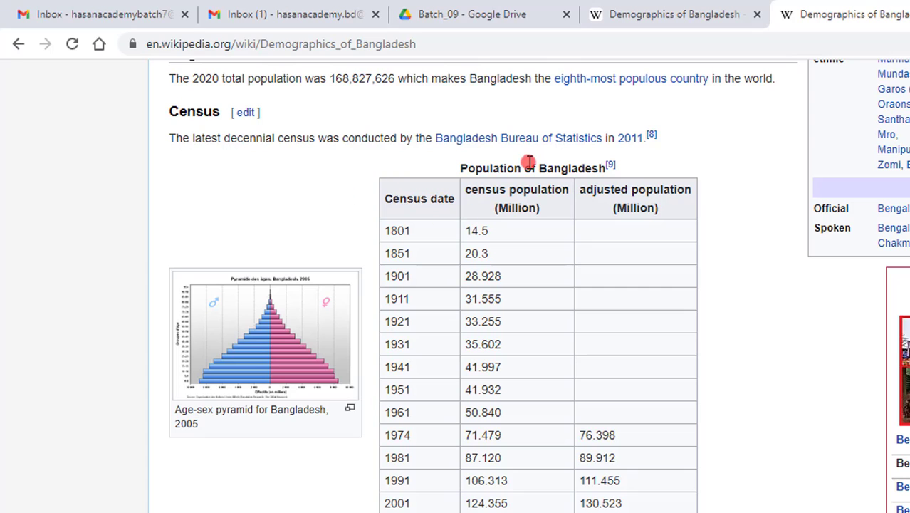
scroll(484, 322, down, 5)
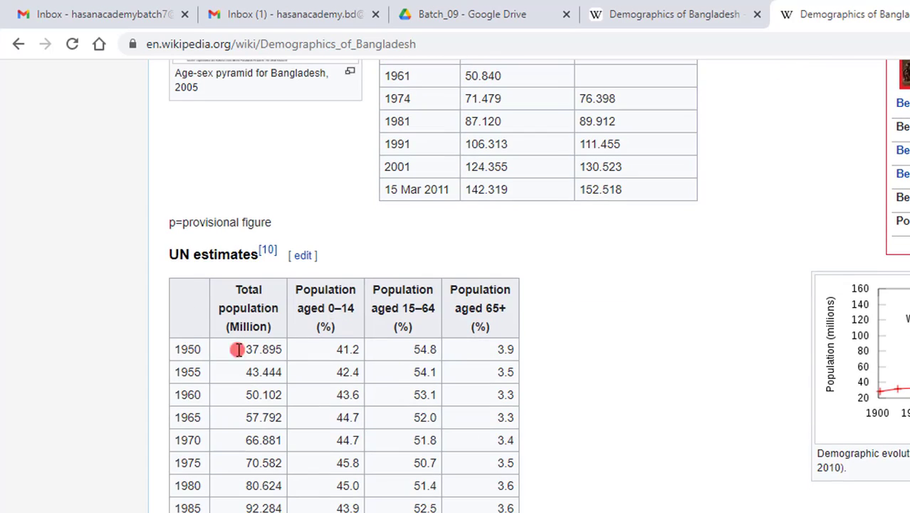
scroll(303, 335, down, 20)
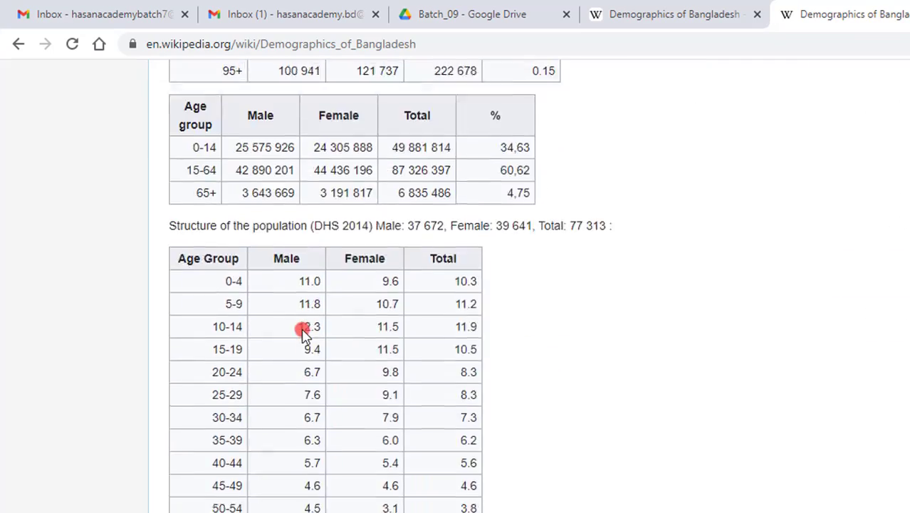
scroll(303, 335, down, 8)
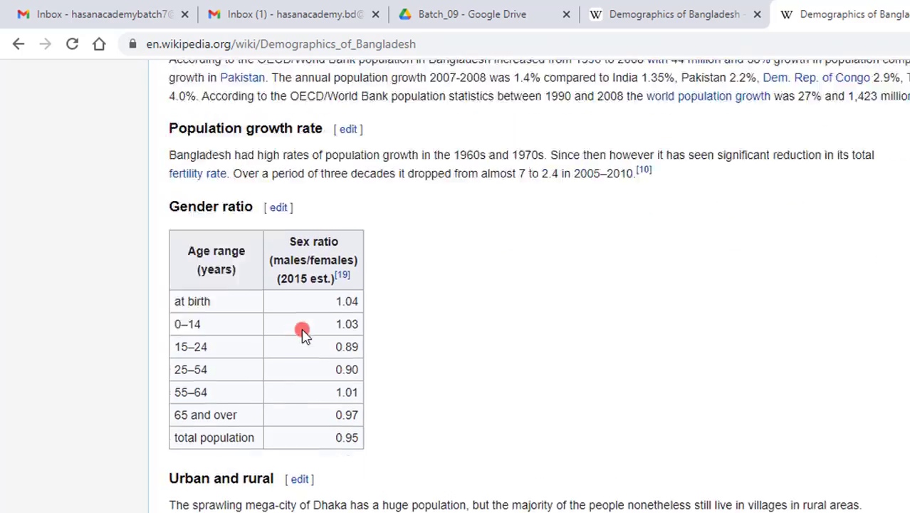
scroll(329, 106, up, 4)
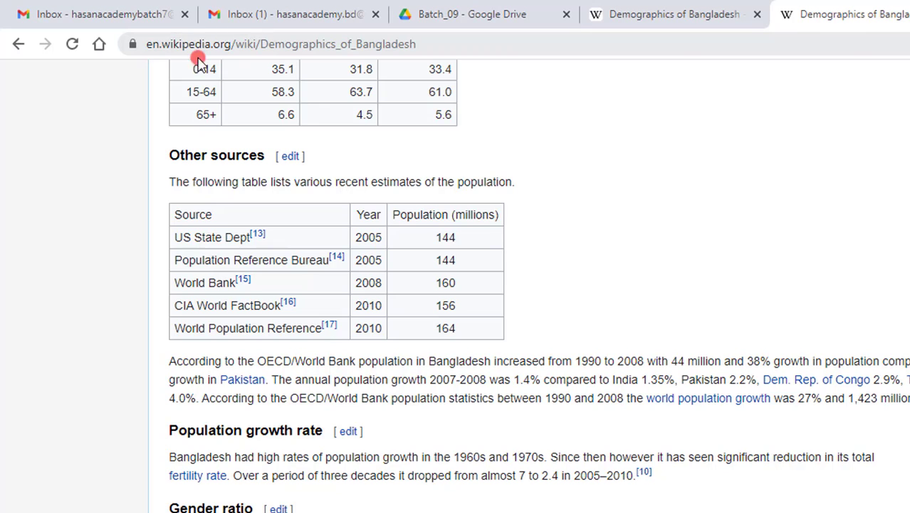
scroll(399, 240, down, 5)
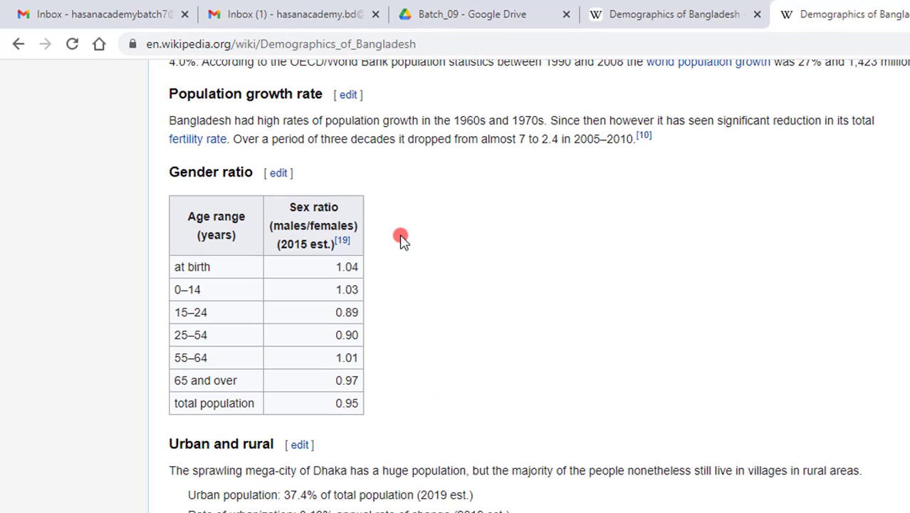
scroll(399, 241, down, 12)
scroll(396, 239, up, 5)
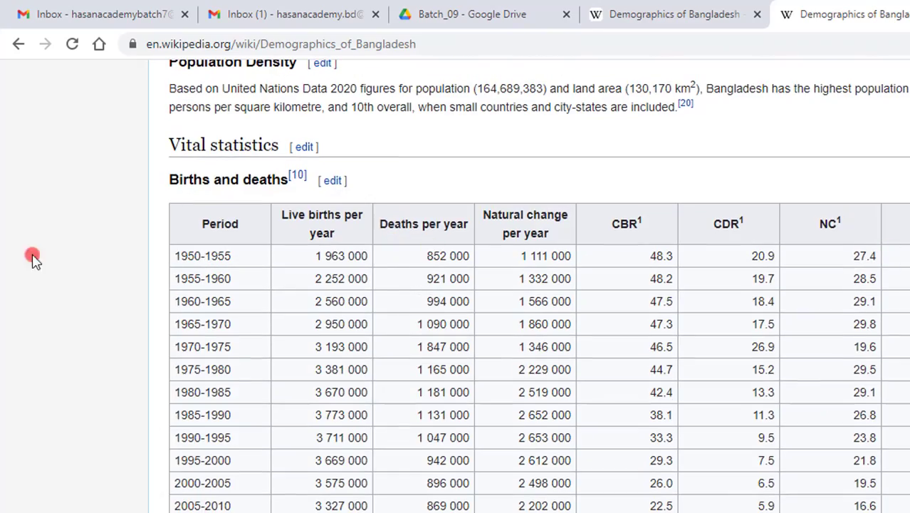
scroll(441, 324, down, 20)
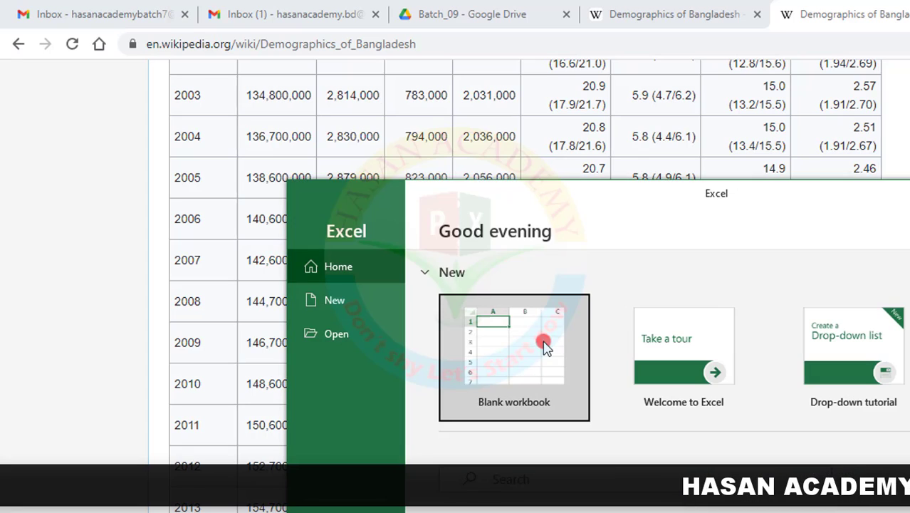
Create a blank, maximized workbook in Excel and start importing data from the web with the Basic option.
click(535, 353)
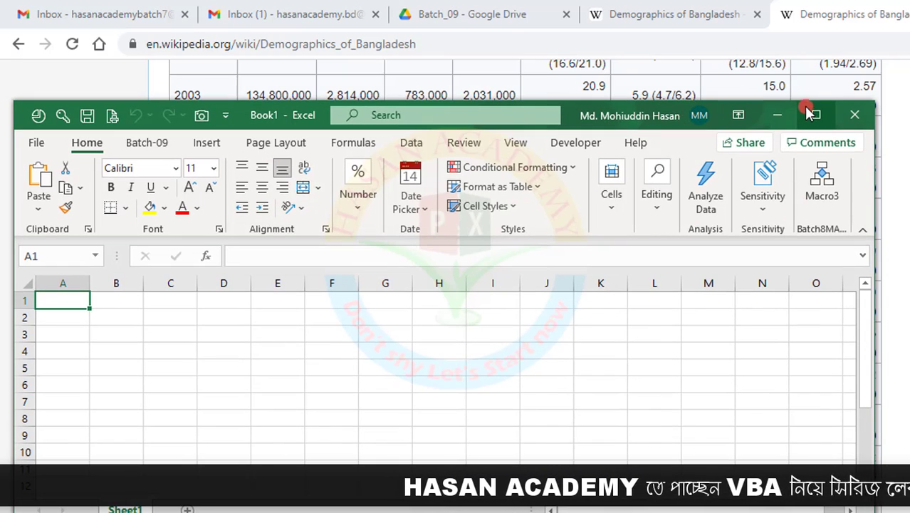
click(812, 112)
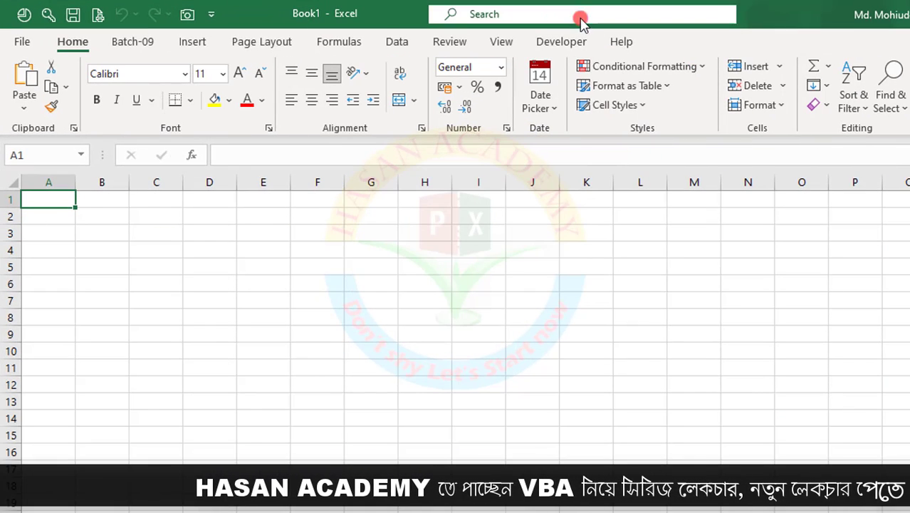
click(397, 42)
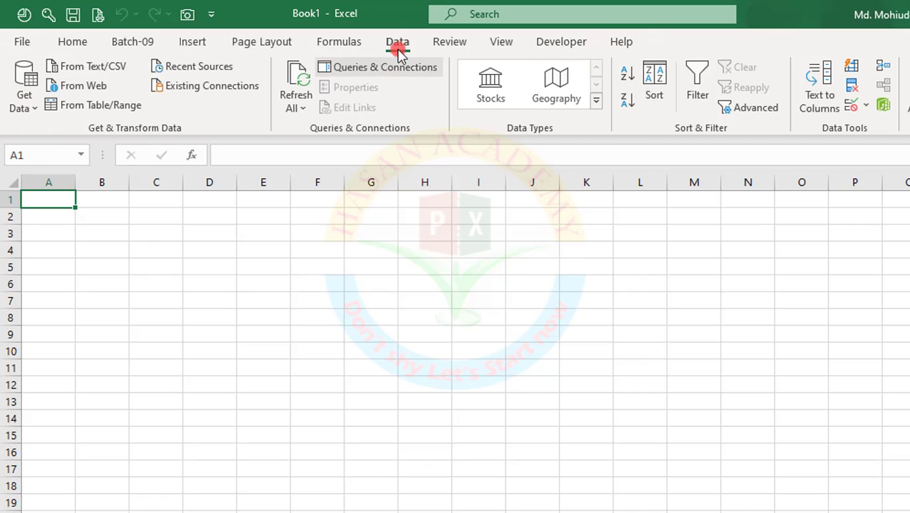
click(27, 111)
mouse_move(96, 143)
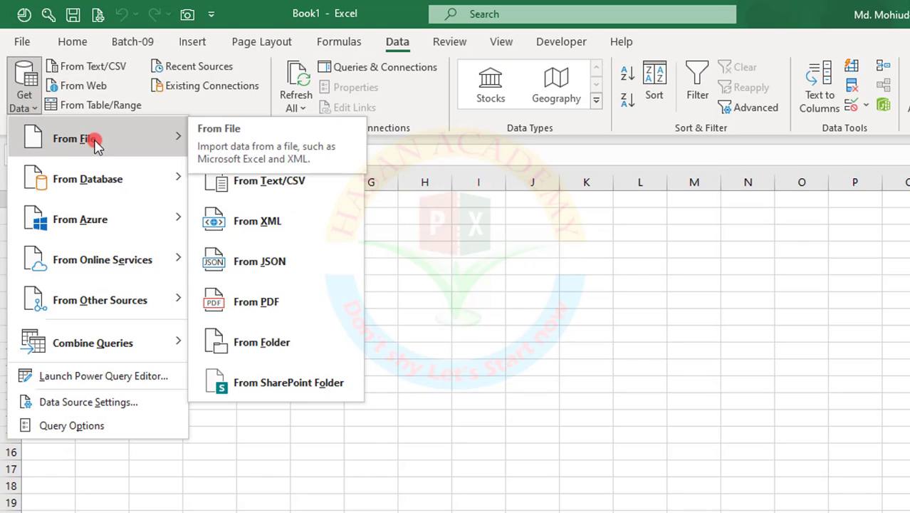
click(67, 89)
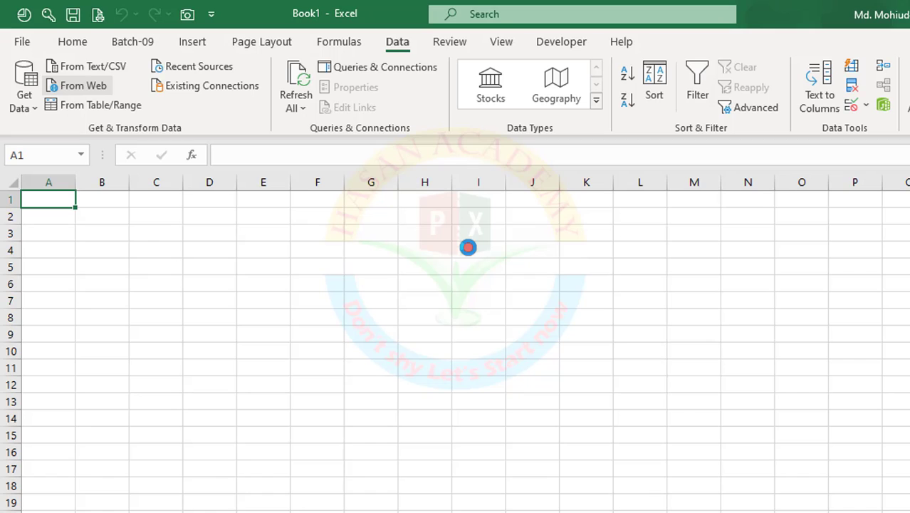
drag(443, 228, 281, 188)
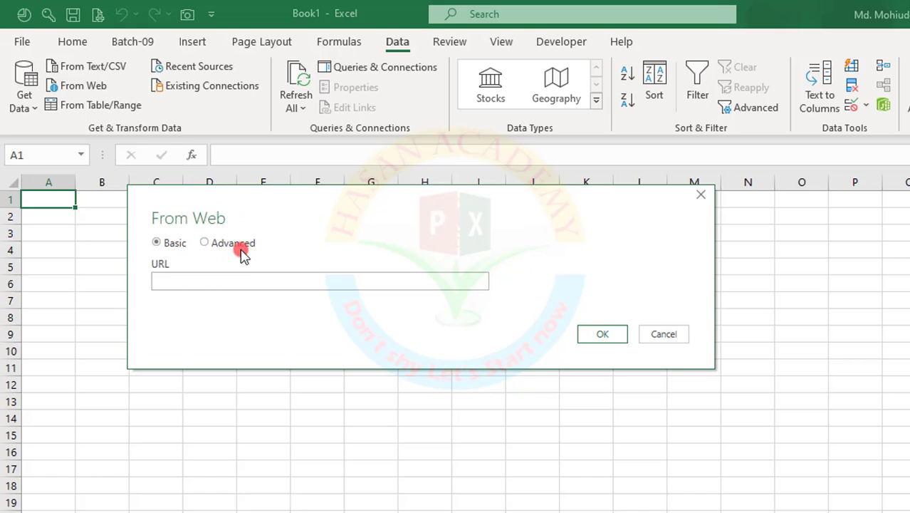
click(165, 280)
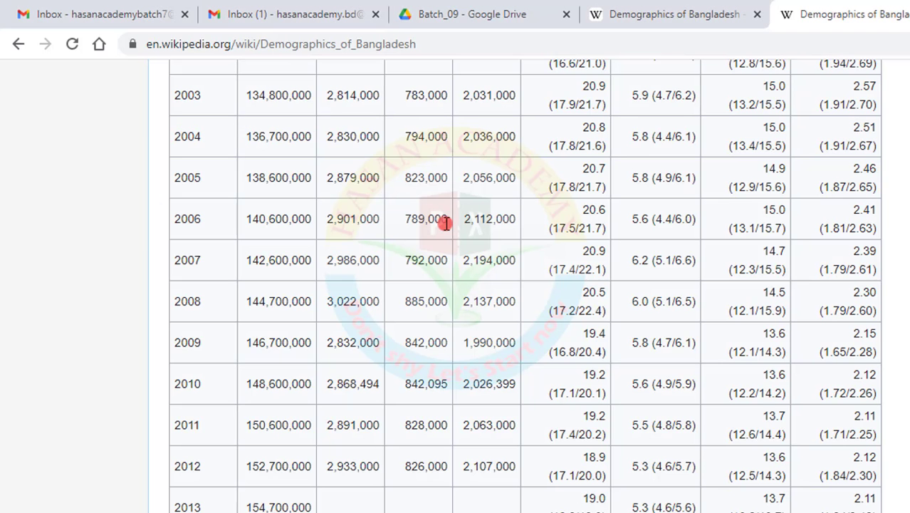
Switch to the browser and copy the web address of the Wikipedia article "Demographics of Bangladesh".
scroll(445, 223, up, 20)
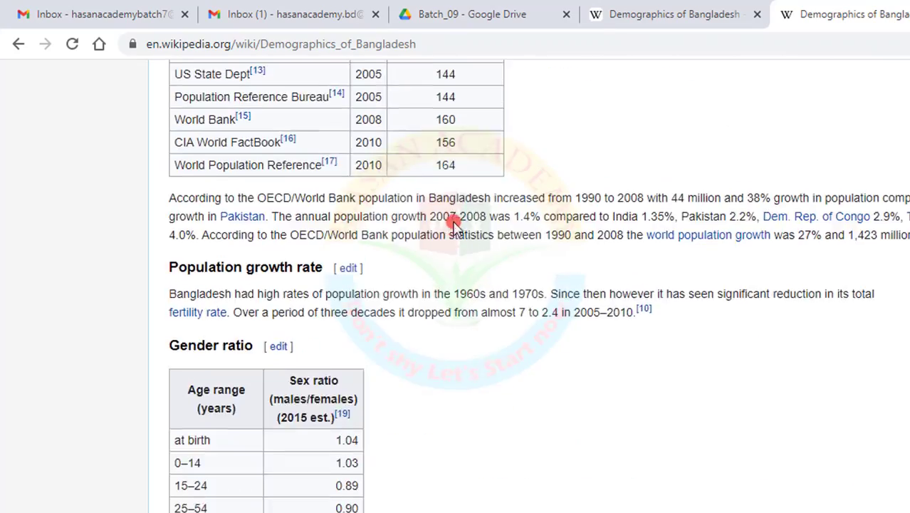
scroll(454, 222, up, 6)
scroll(454, 285, up, 20)
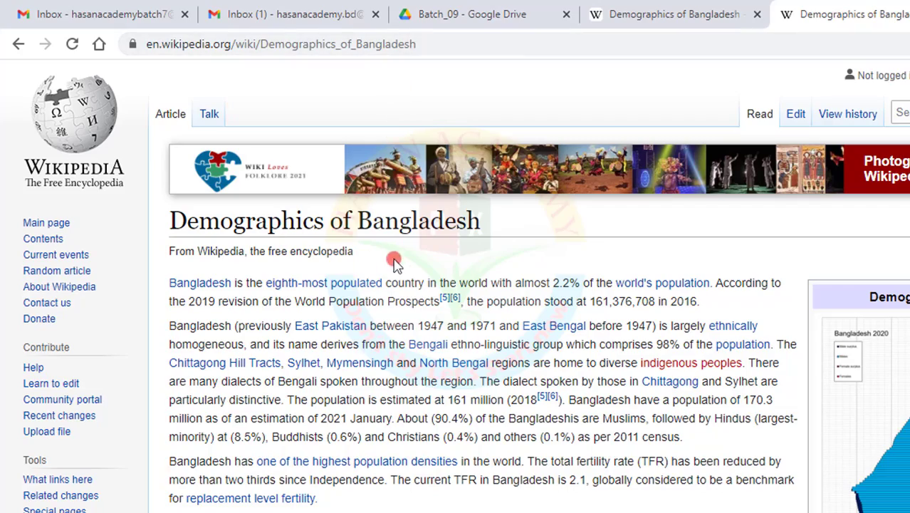
scroll(398, 288, down, 12)
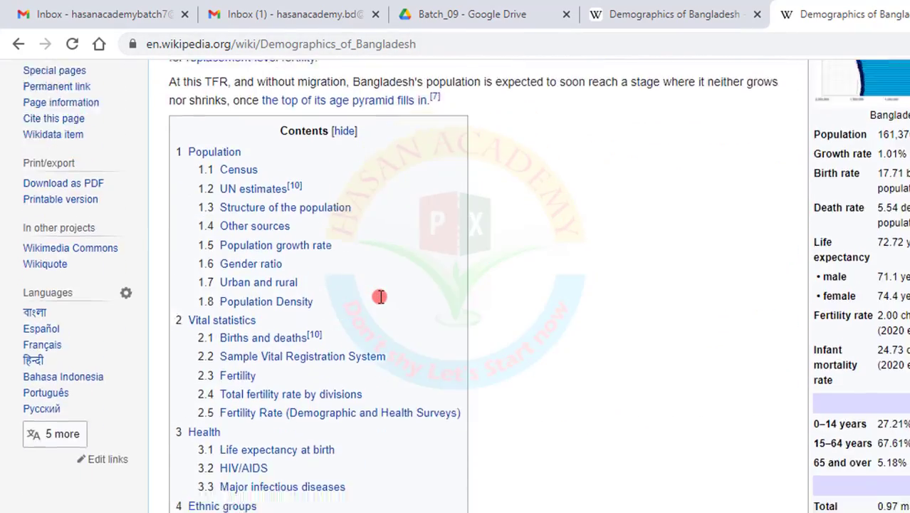
scroll(378, 298, down, 5)
scroll(378, 298, up, 20)
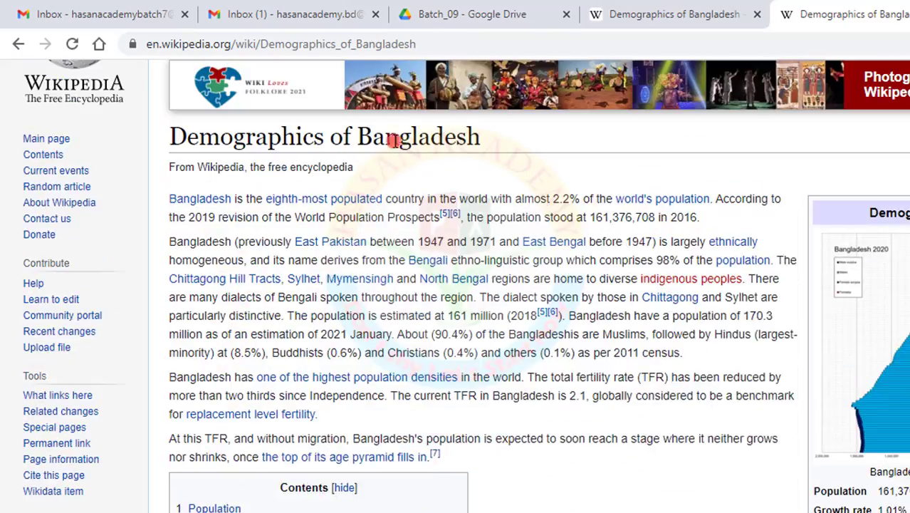
click(439, 46)
key(ctrl+c)
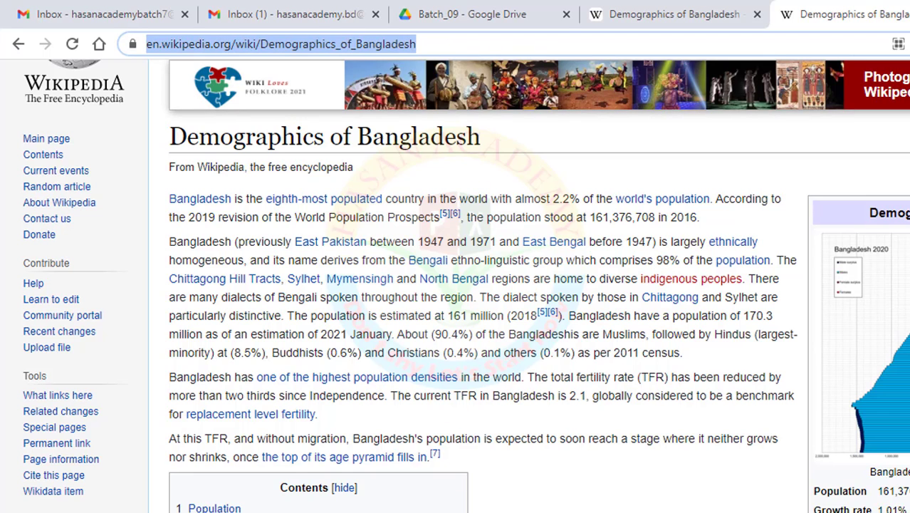
Switch back to Excel, paste the copied Wikipedia address as the web import's URL and connect to it.
key(alt+Tab)
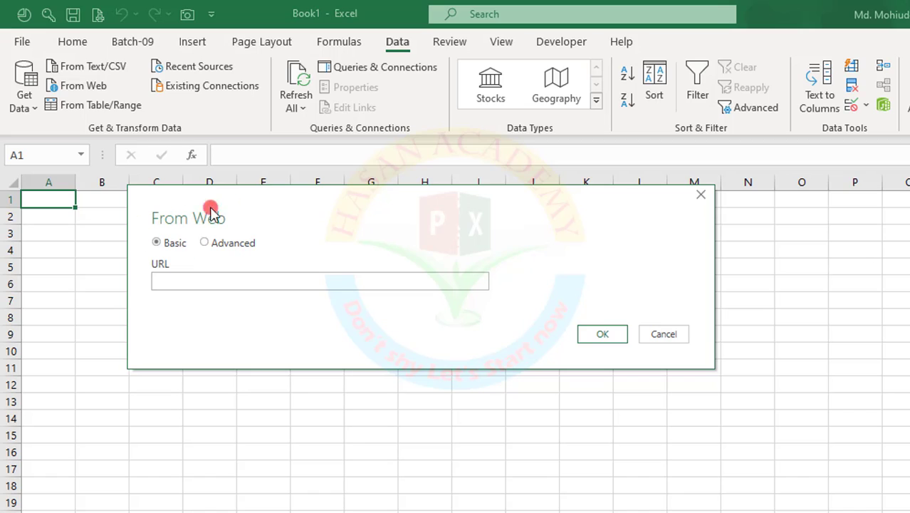
drag(290, 202, 364, 200)
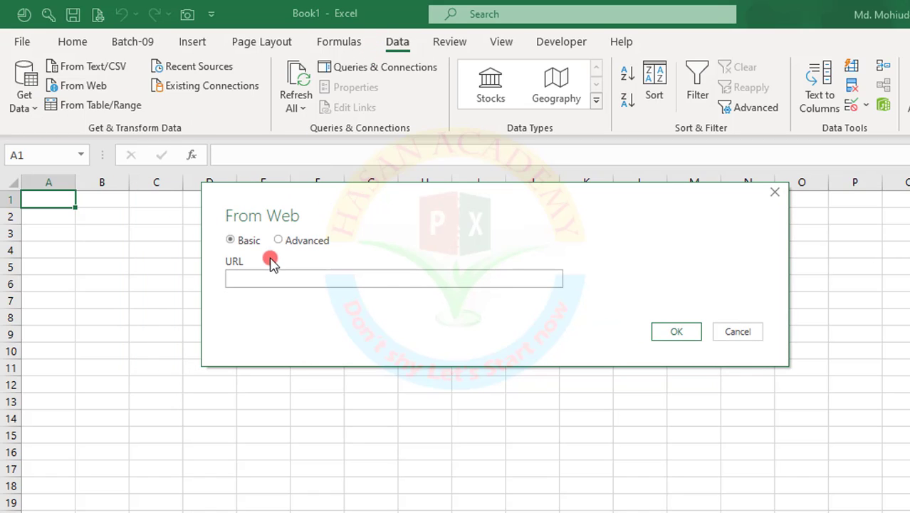
click(256, 276)
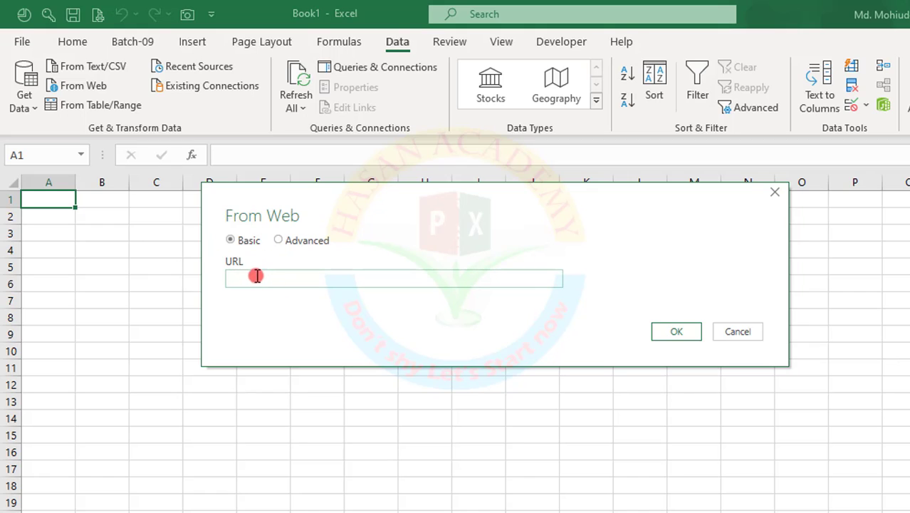
click(256, 277)
key(ctrl+v)
click(675, 333)
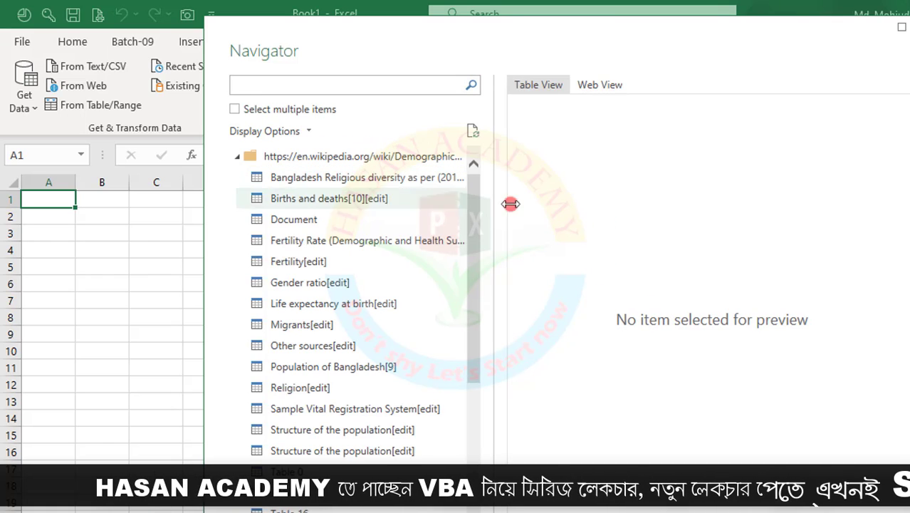
Preview the Bangladesh Religious diversity (2011 census) table and the Births and deaths table among the importable items.
drag(473, 260, 469, 230)
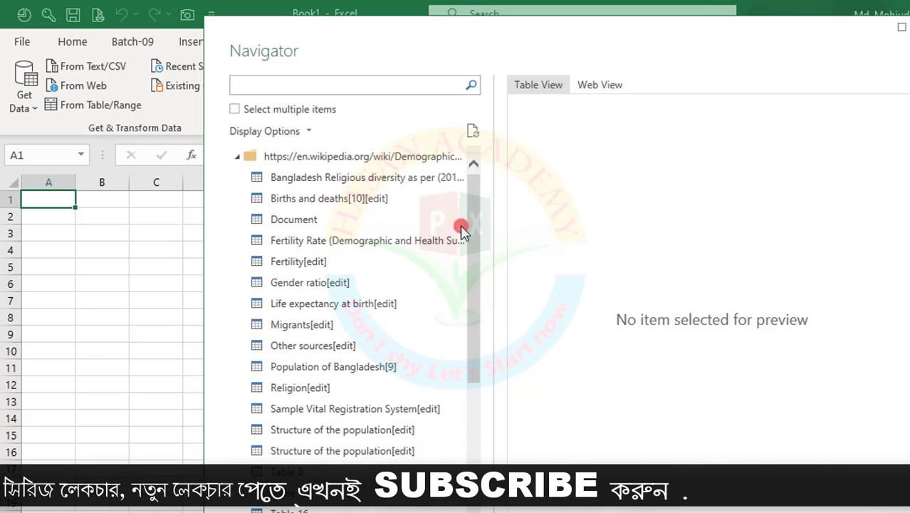
click(305, 177)
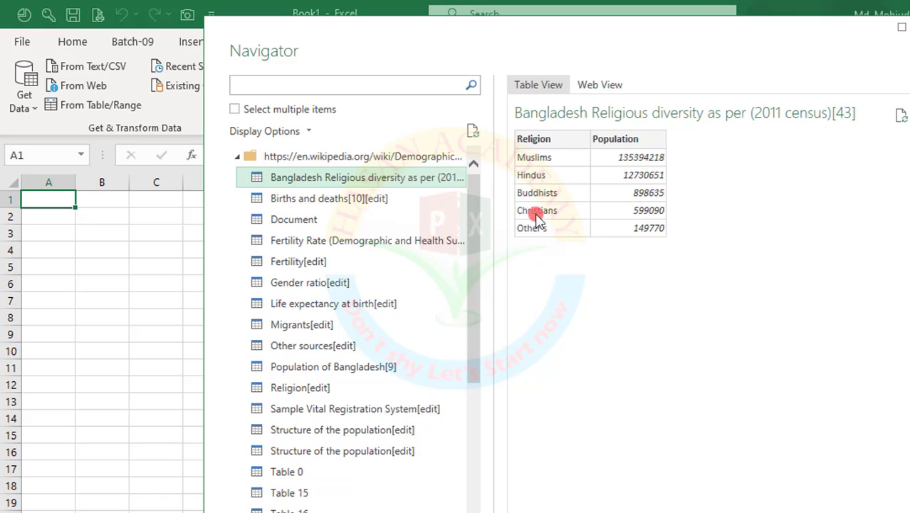
click(309, 200)
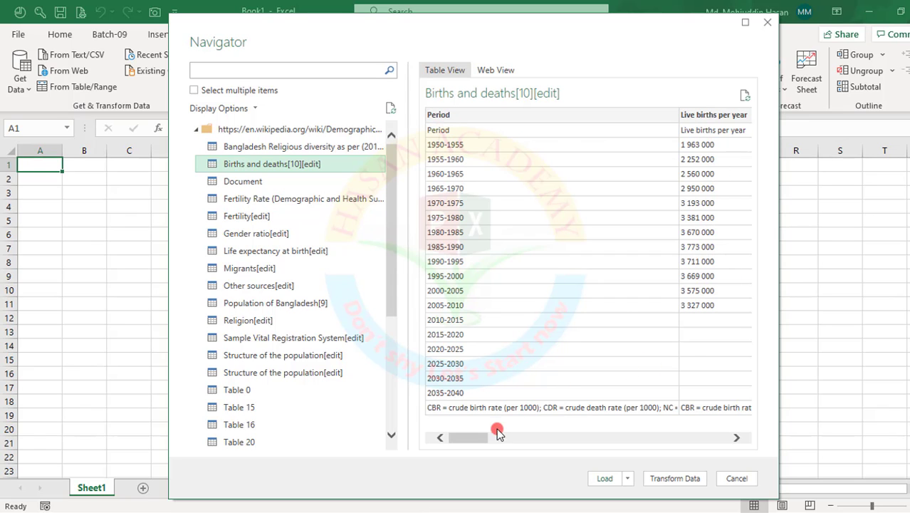
Examine the remaining Births and deaths columns, then preview the Fertility Rate, Fertility, Gender ratio, Life expectancy at birth and Migrants tables.
drag(479, 434, 541, 424)
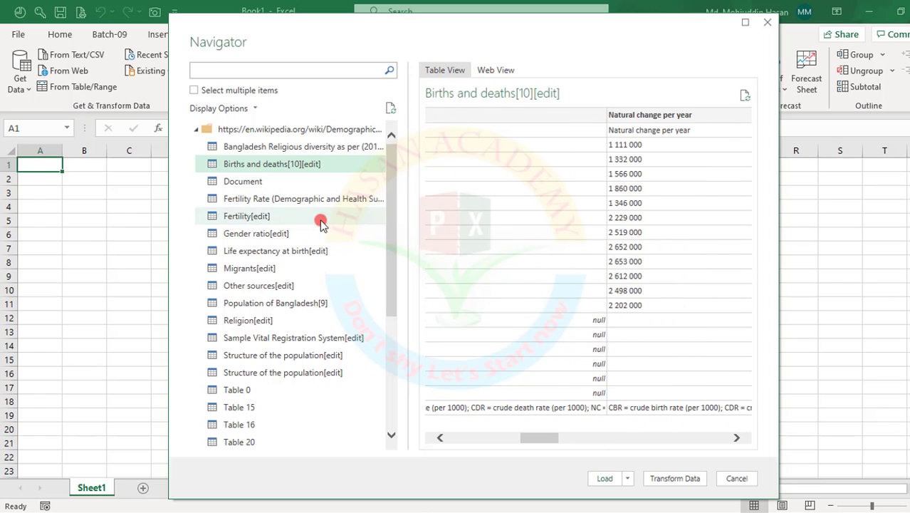
click(247, 200)
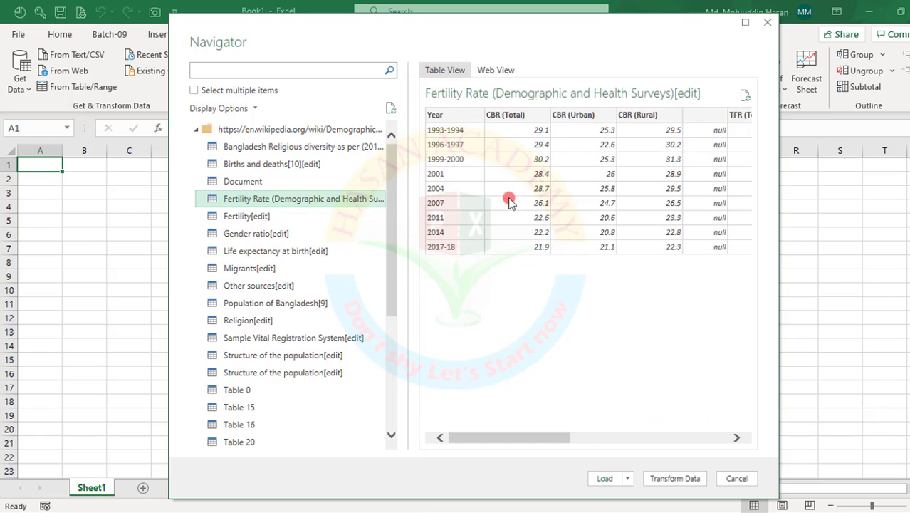
click(247, 218)
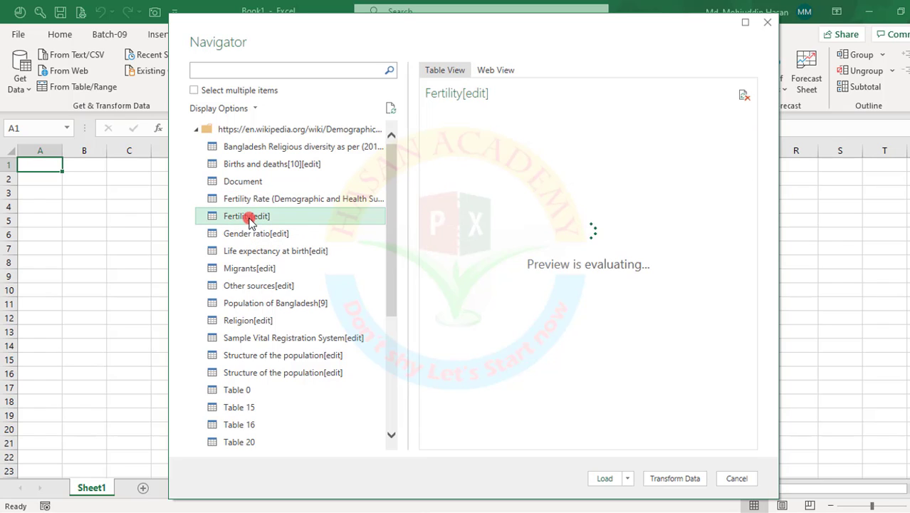
click(250, 233)
click(254, 255)
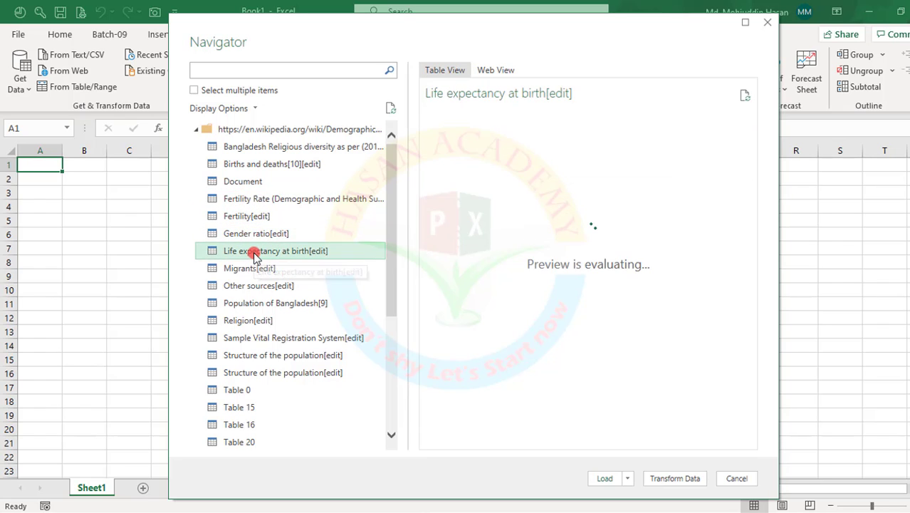
click(250, 269)
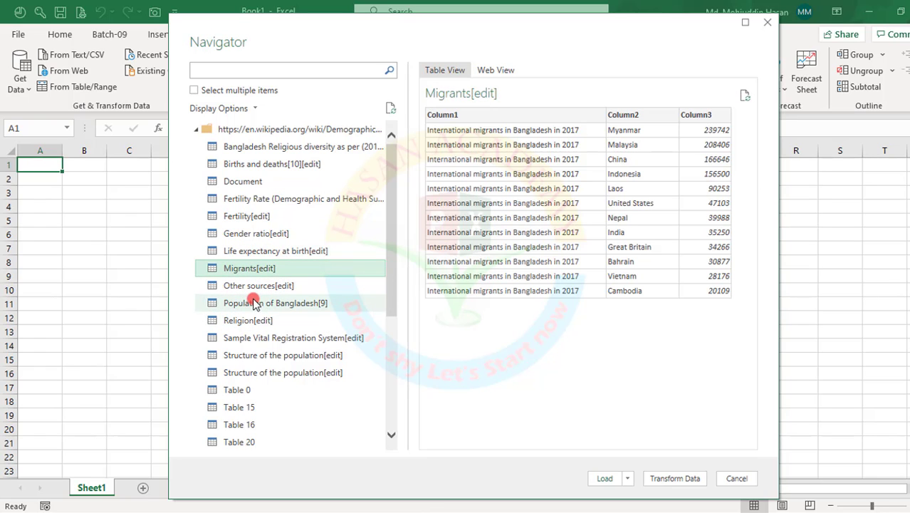
Preview the Population of Bangladesh table across its full width and both Structure of the population tables.
click(254, 302)
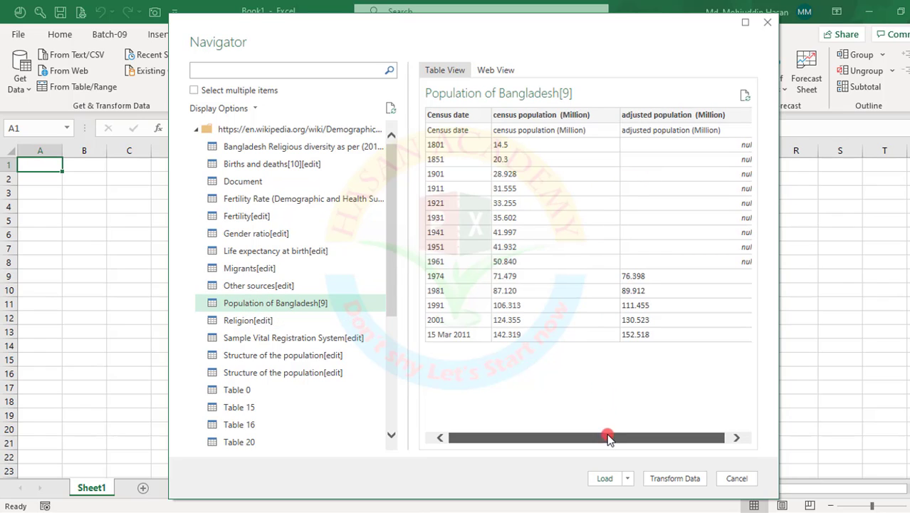
drag(607, 434, 656, 436)
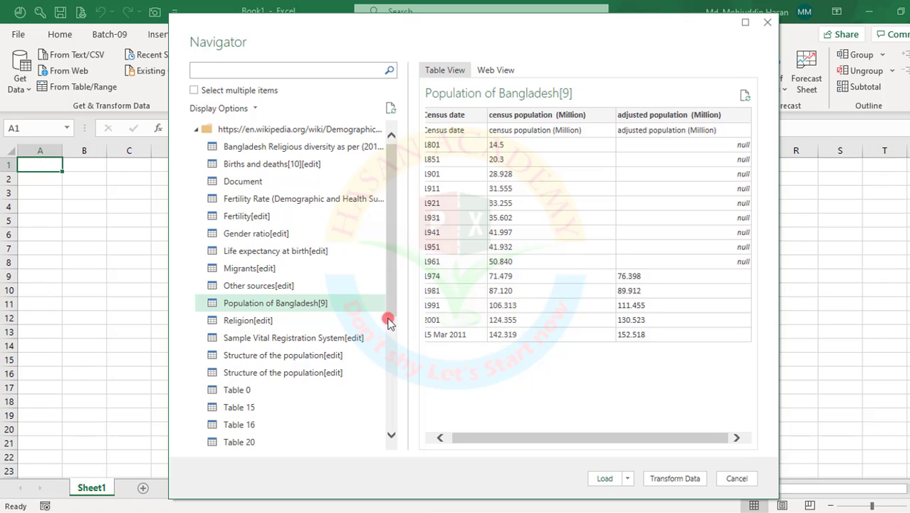
drag(595, 436, 559, 438)
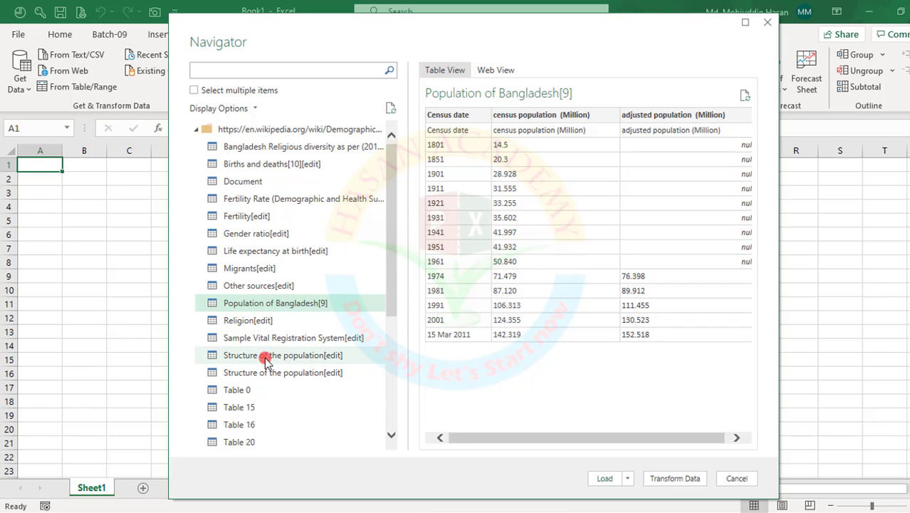
click(260, 373)
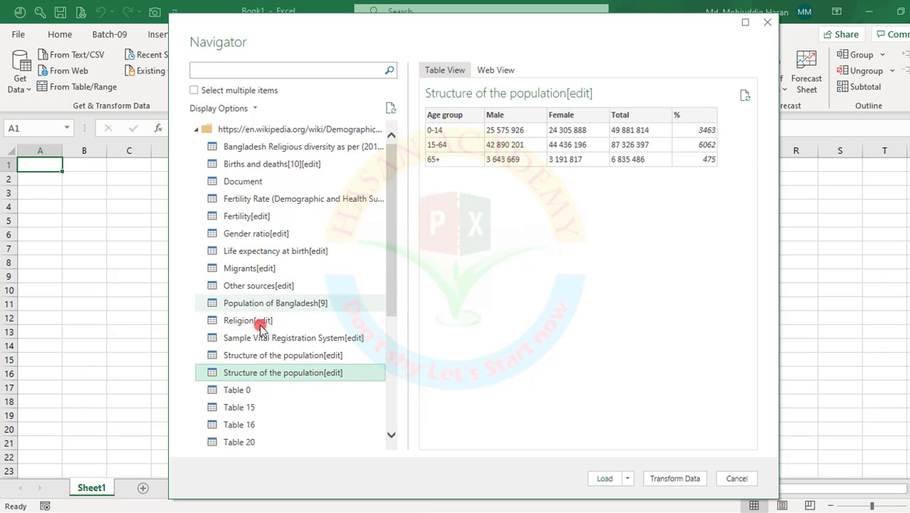
click(252, 354)
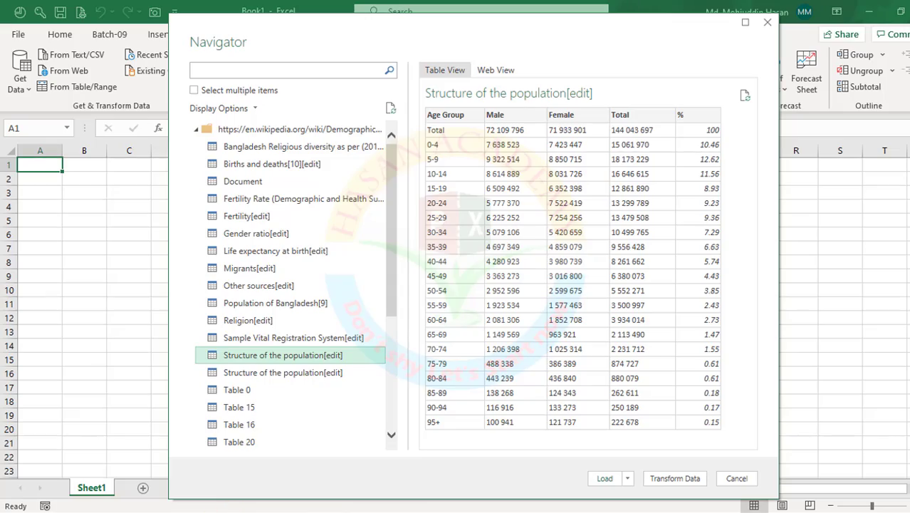
Switch to the browser and examine the tables in the Wikipedia article, from the census population through Gender ratio to Births and deaths.
key(alt+Tab)
scroll(350, 291, down, 10)
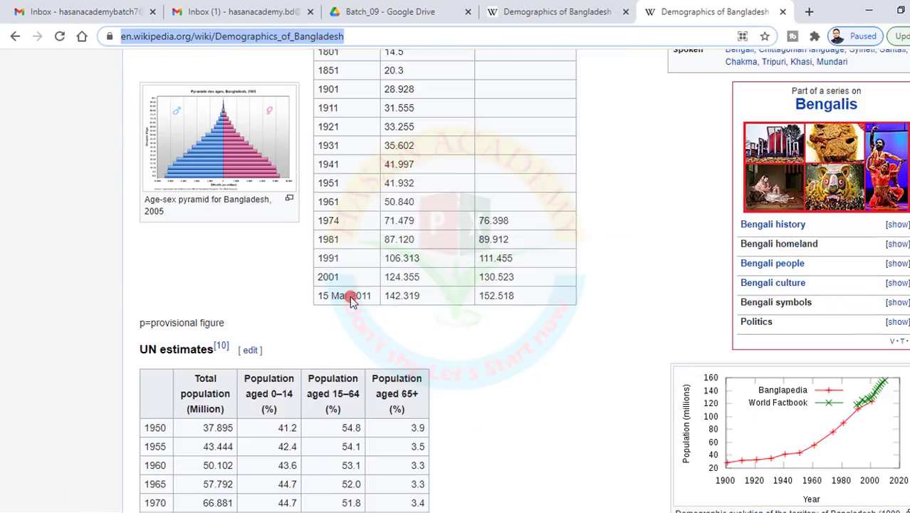
scroll(351, 299, down, 20)
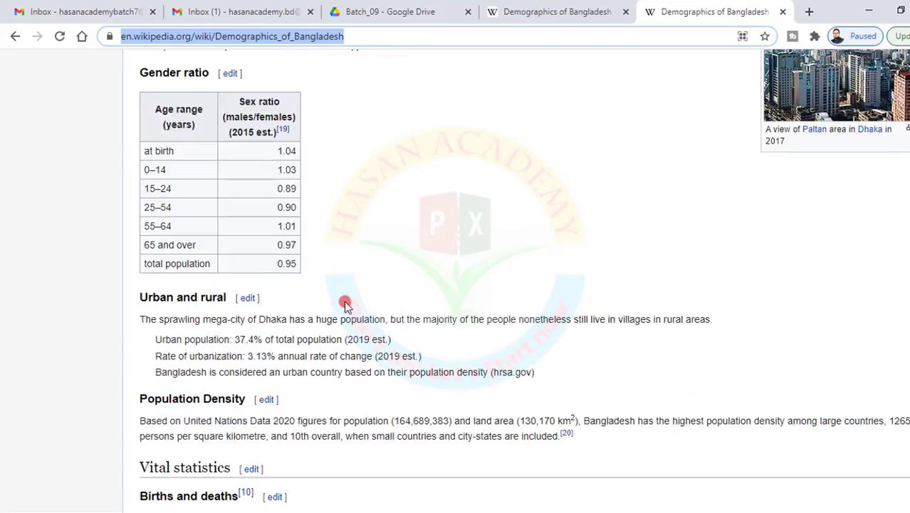
scroll(344, 304, down, 18)
scroll(345, 305, up, 6)
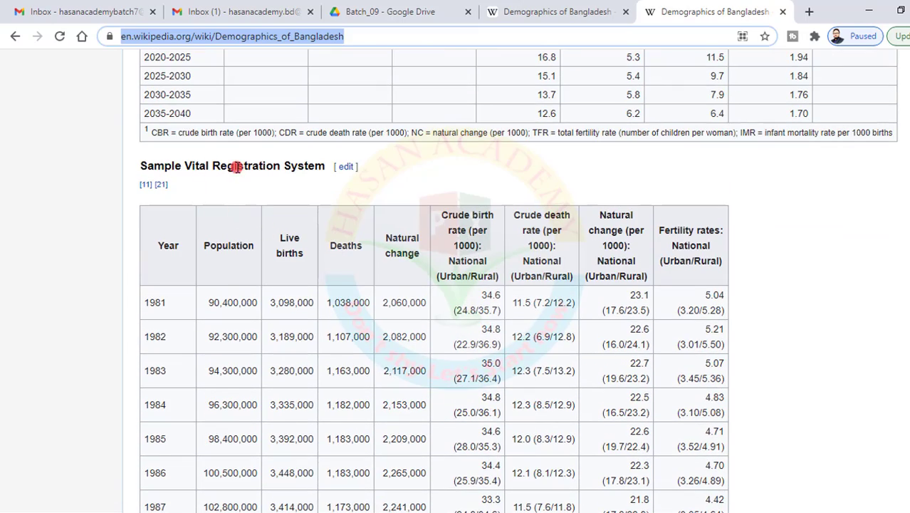
scroll(216, 189, up, 7)
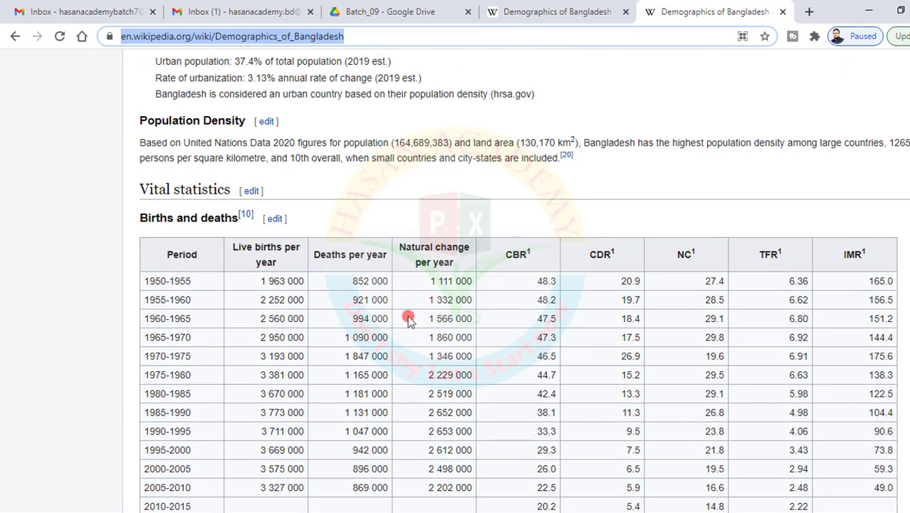
Switch back to Excel and preview the importable items from Religious diversity through Population of Bangladesh, ending on Religious diversity again.
click(367, 511)
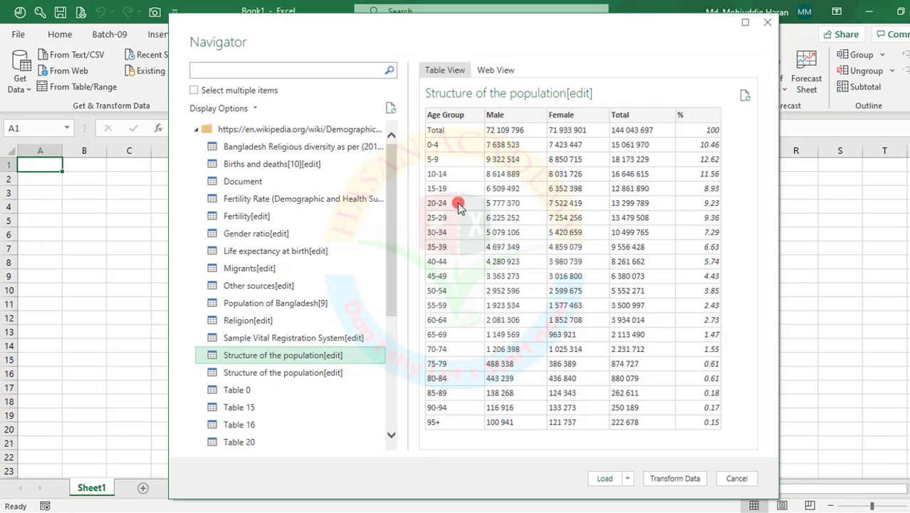
click(264, 147)
click(260, 164)
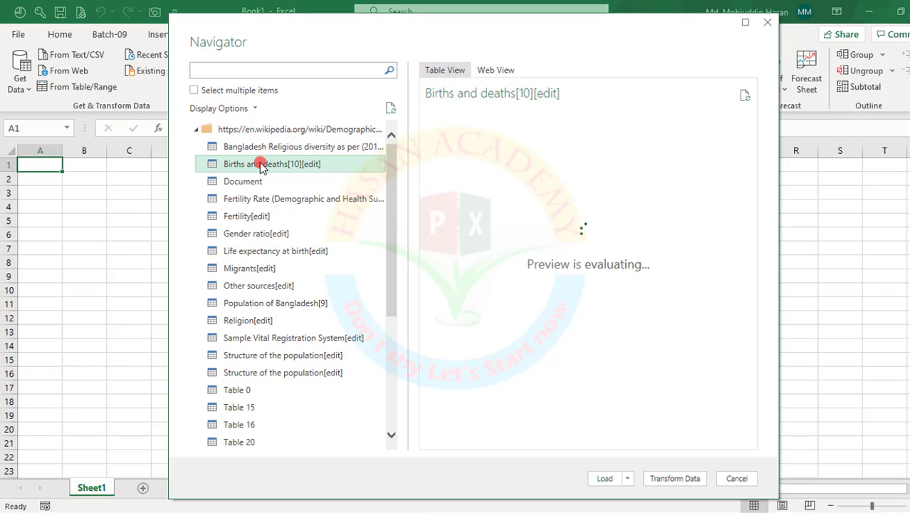
click(254, 184)
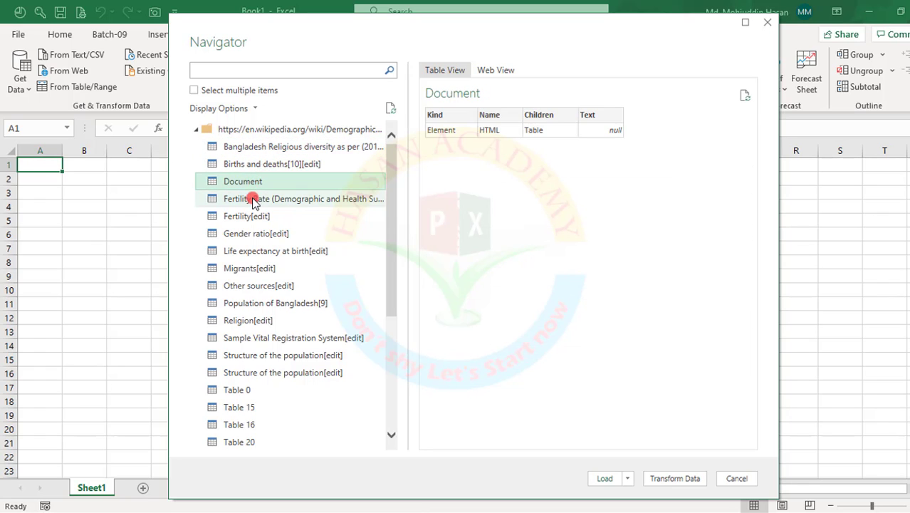
click(254, 200)
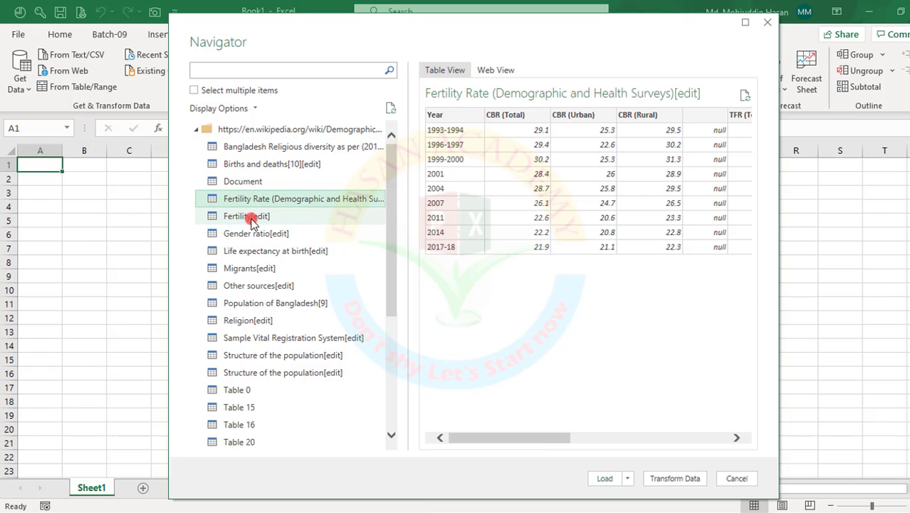
click(253, 216)
click(248, 237)
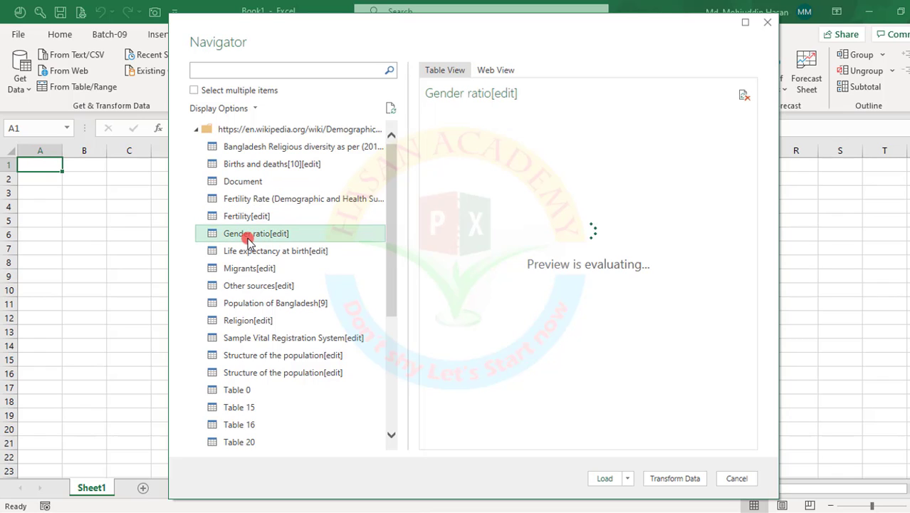
click(249, 254)
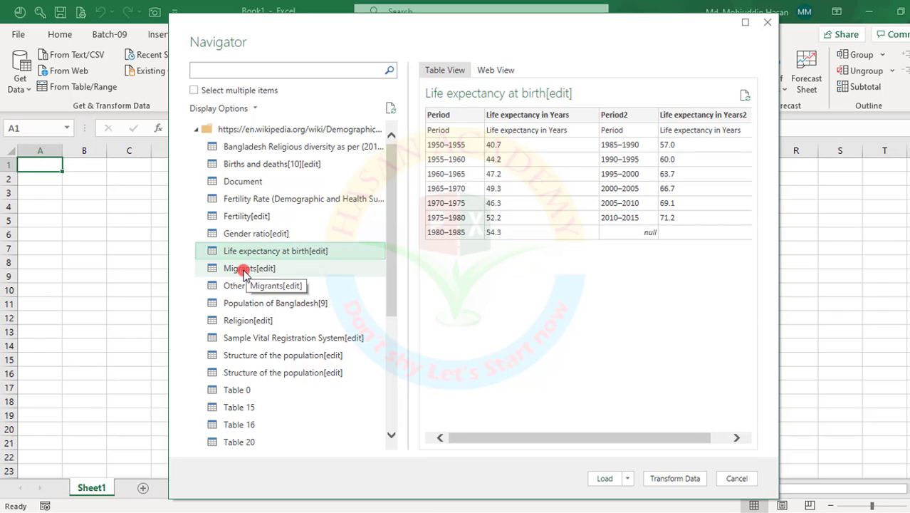
click(244, 271)
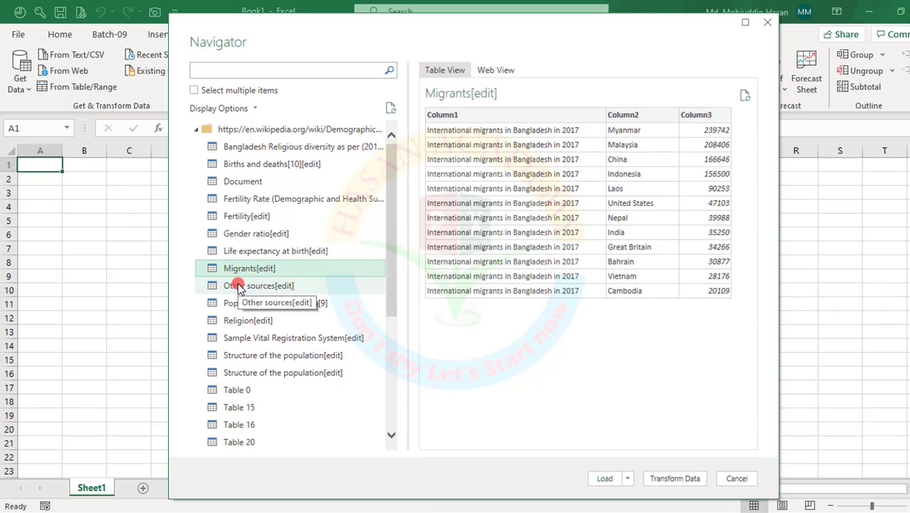
click(238, 286)
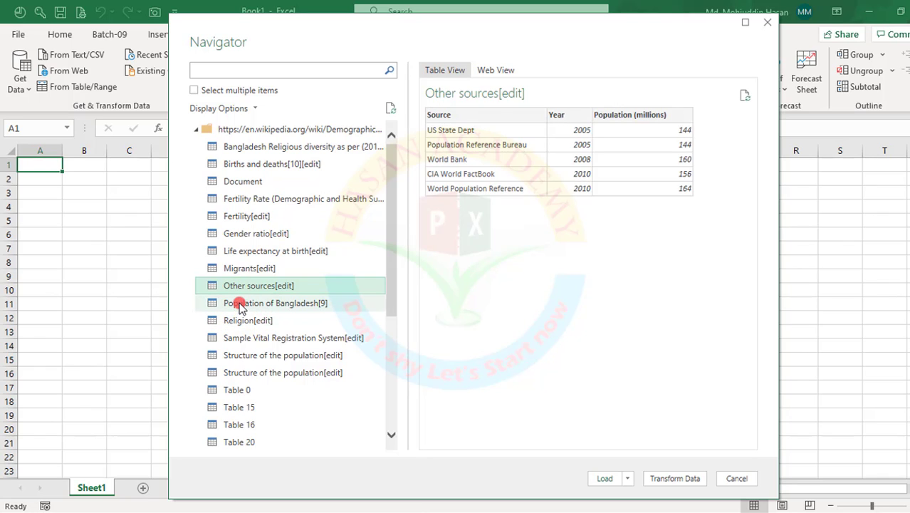
click(240, 305)
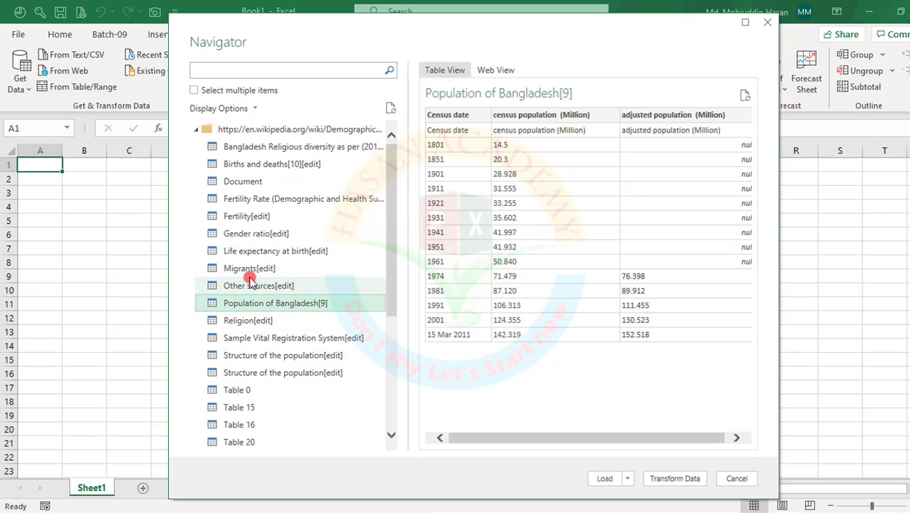
click(258, 147)
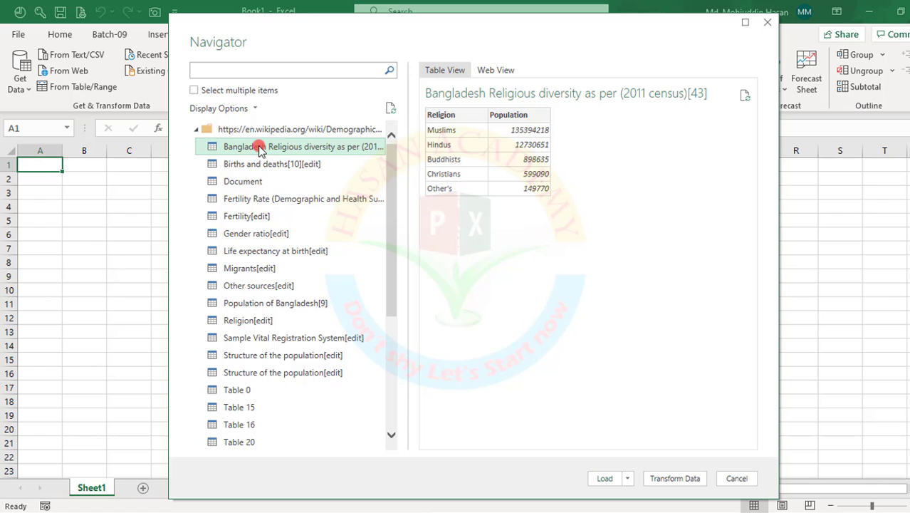
Select the Births and deaths table for import and open it in the Power Query Editor for transformation.
click(258, 164)
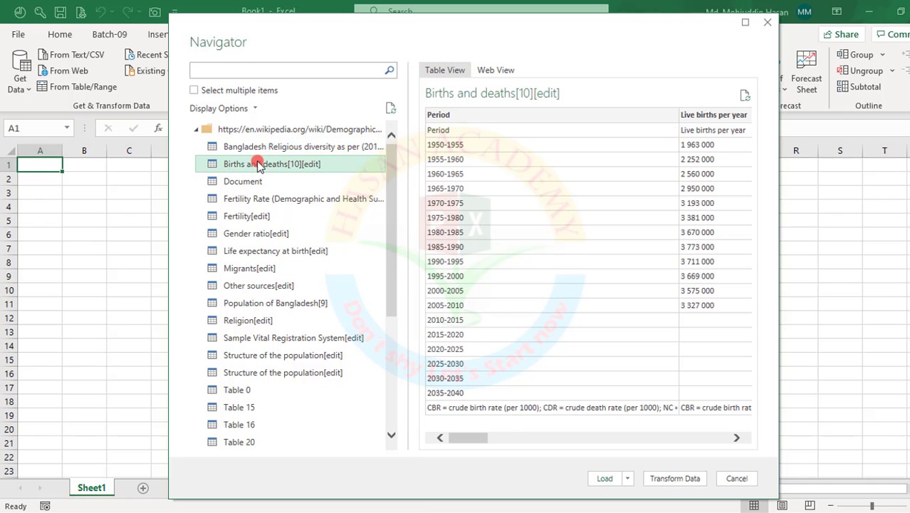
drag(477, 440, 500, 439)
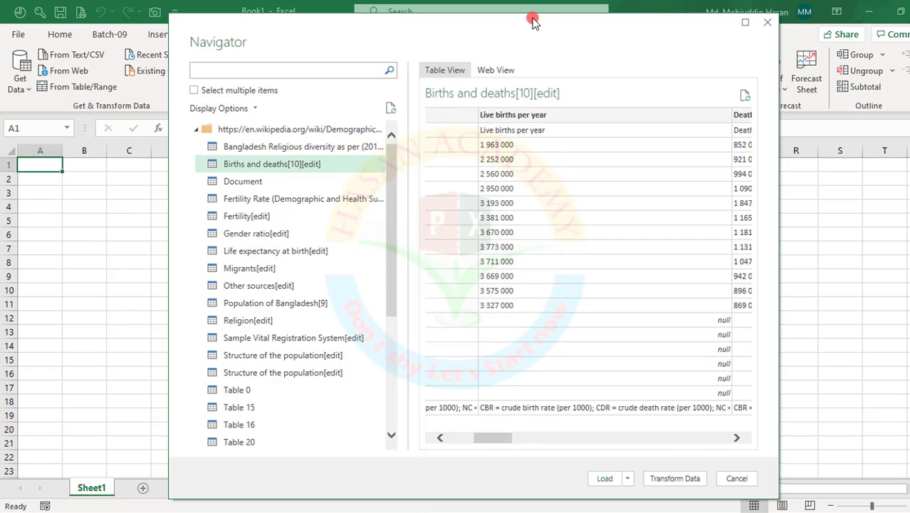
drag(514, 15, 463, 1)
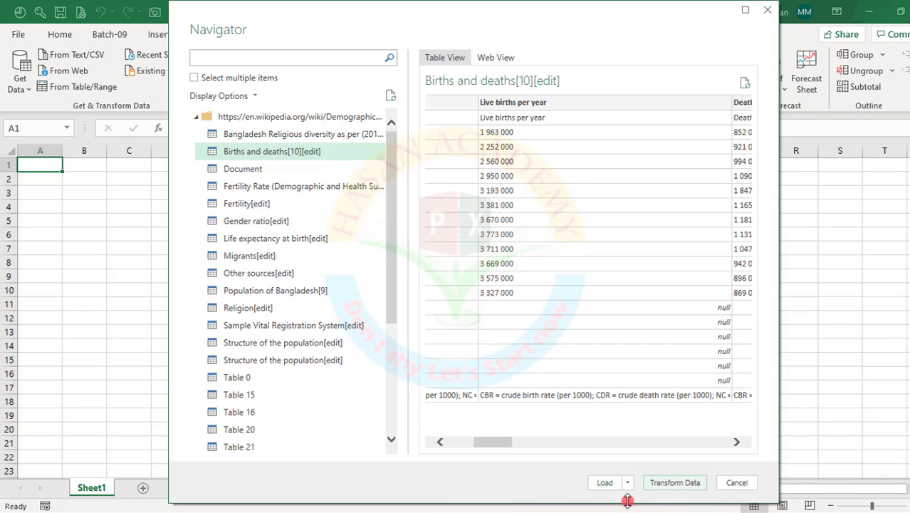
click(600, 485)
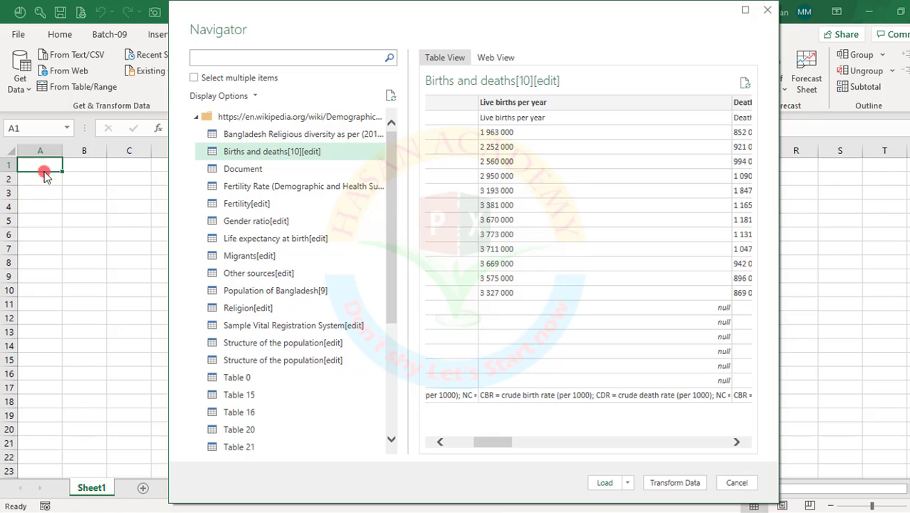
click(671, 482)
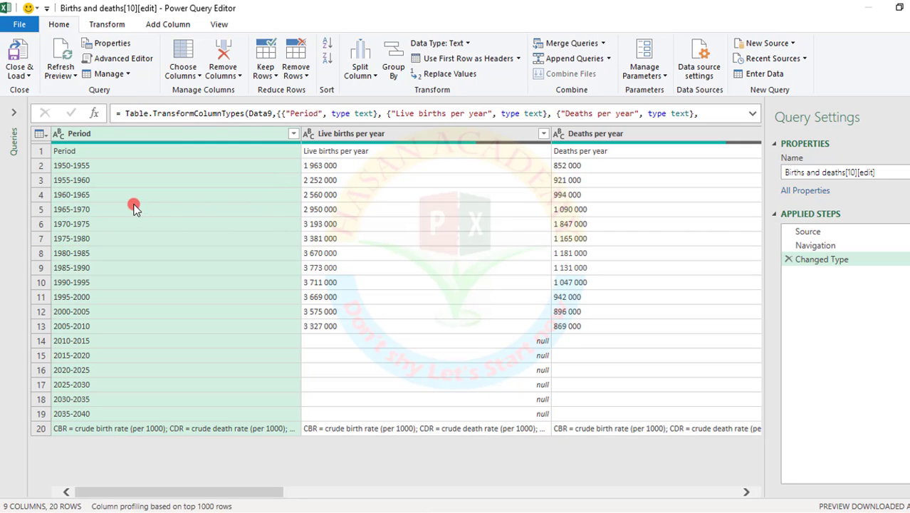
Review the query's Source, Navigation and Changed Type steps, and inspect the first-row value of the Period column.
click(813, 232)
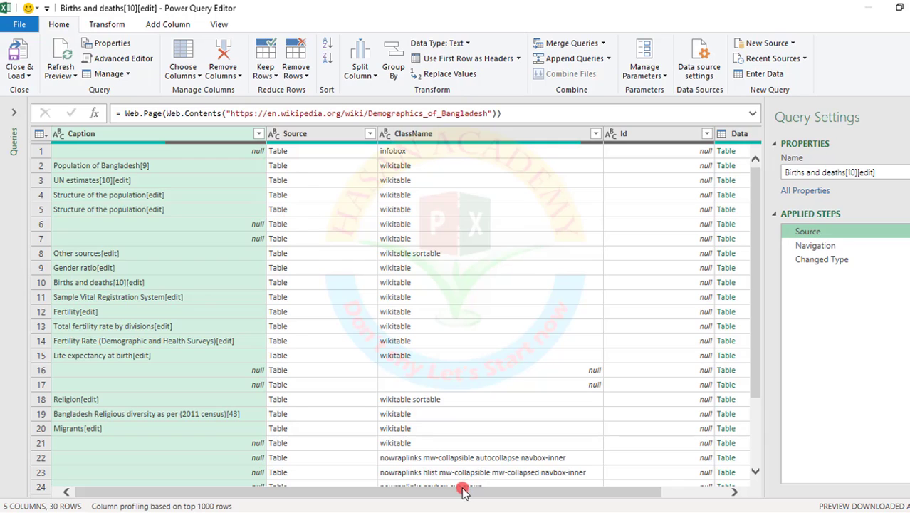
drag(462, 490, 293, 470)
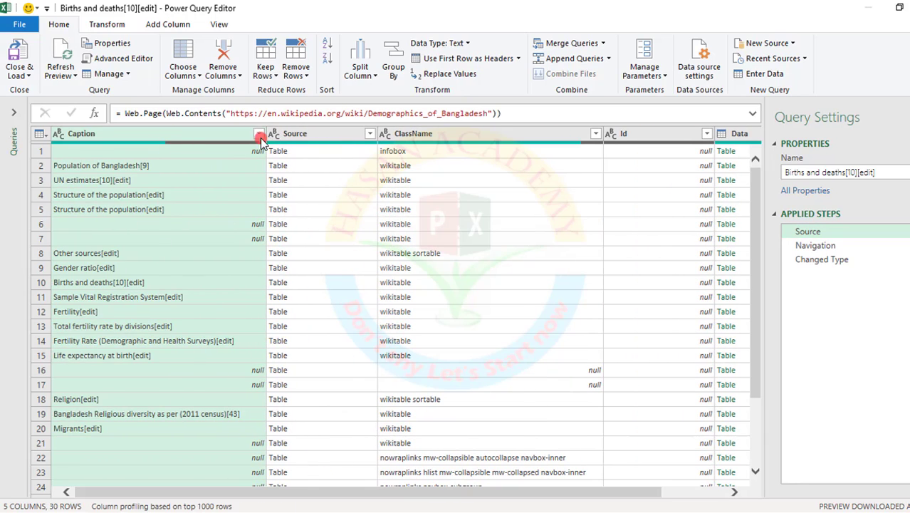
click(797, 245)
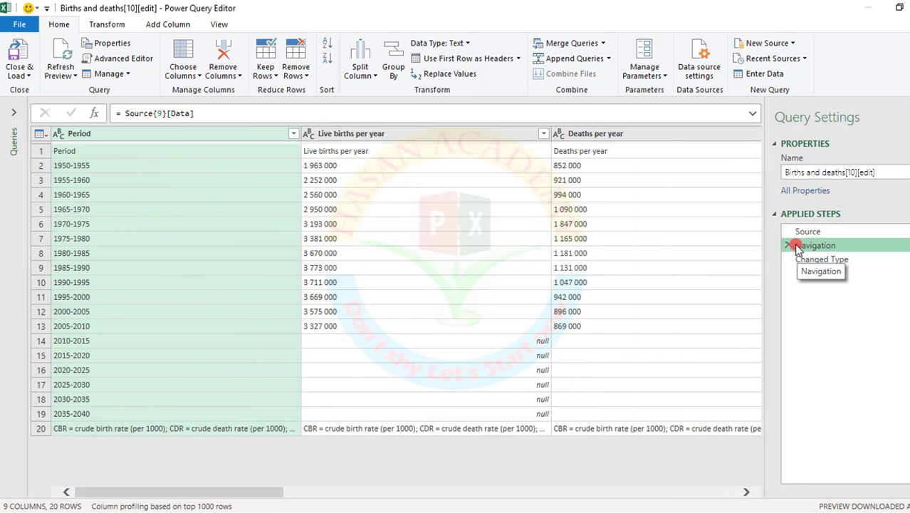
click(800, 260)
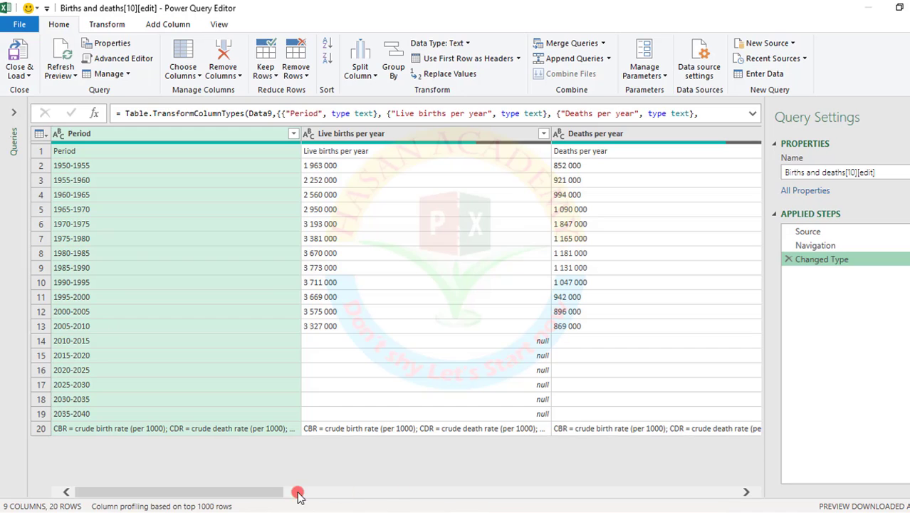
drag(271, 491, 228, 490)
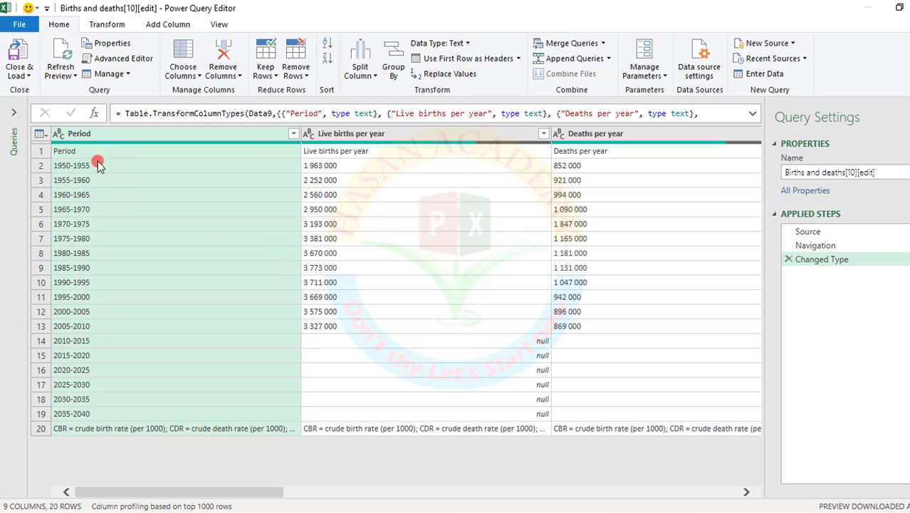
click(63, 153)
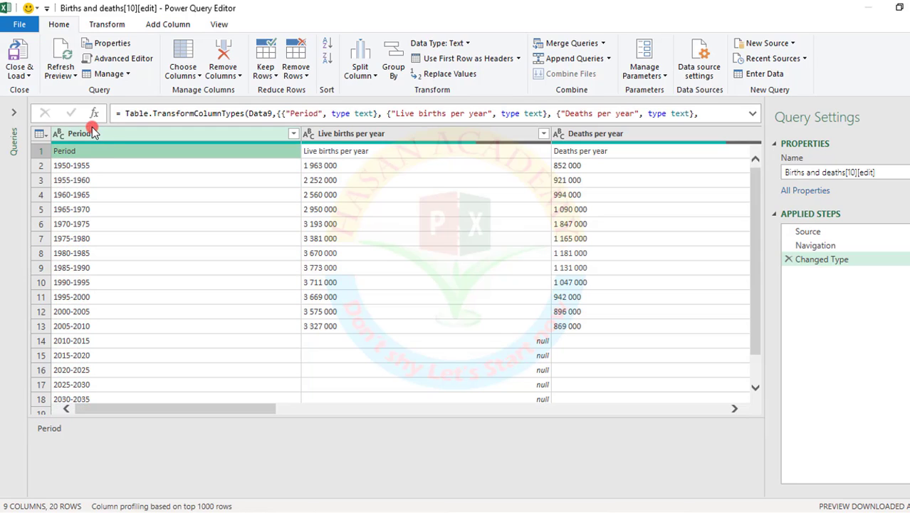
Compare the first-row values with the column headers from Live births per year through CBR1.
click(349, 151)
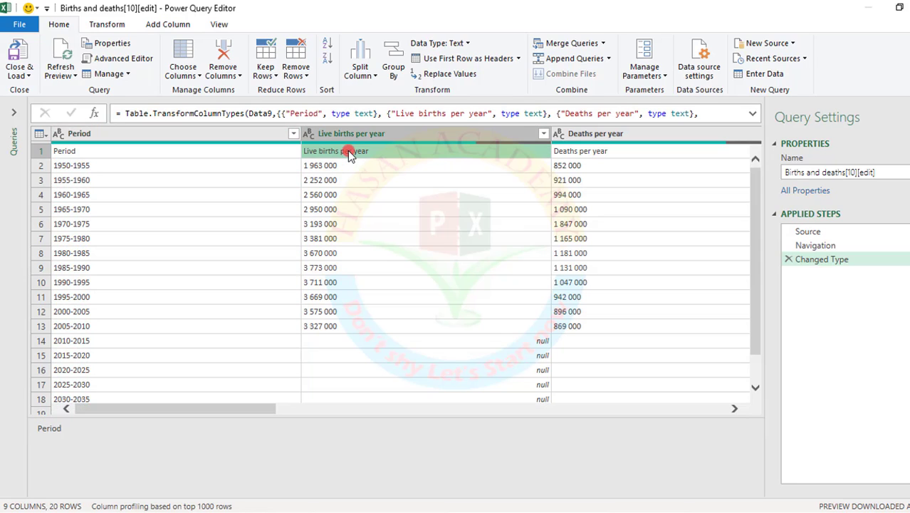
drag(152, 411, 293, 404)
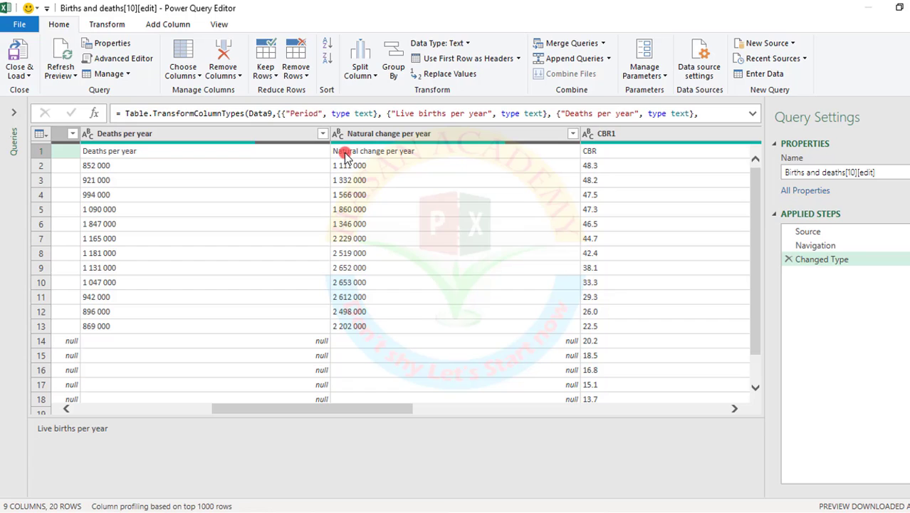
drag(361, 414, 336, 450)
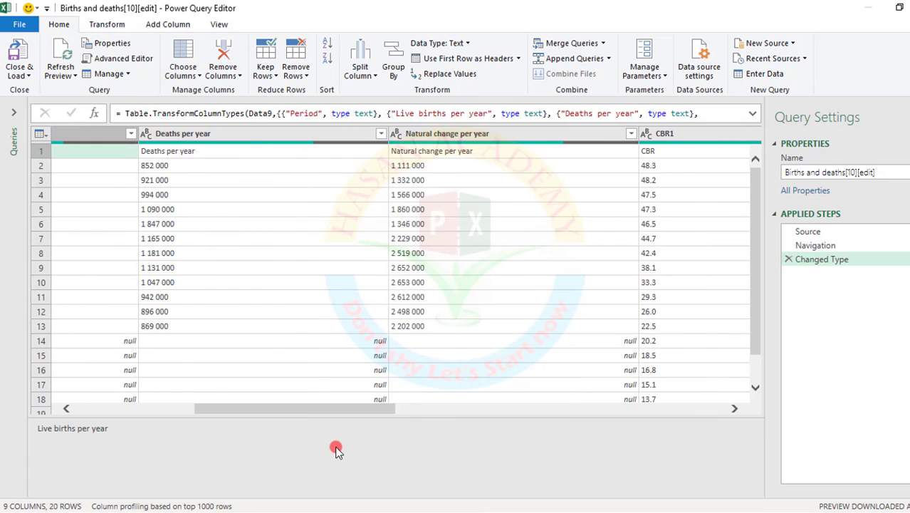
drag(289, 412, 25, 396)
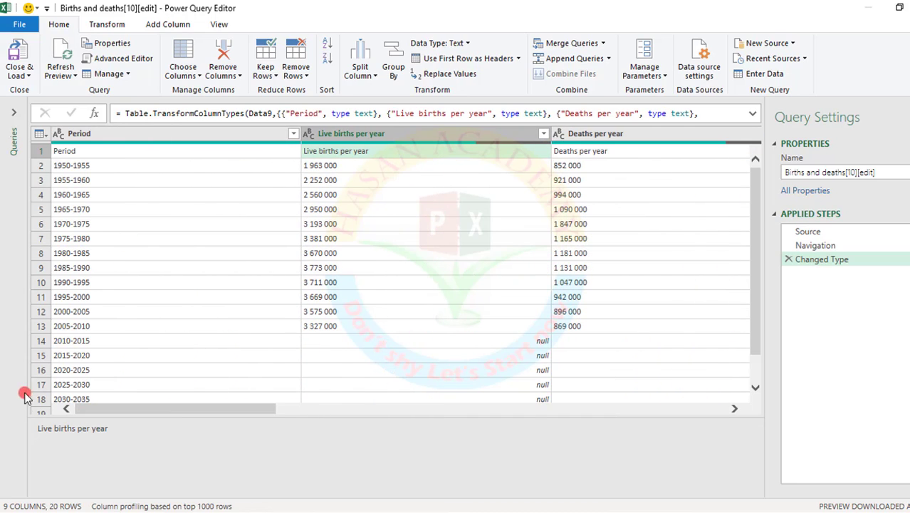
Promote the first row of the Births and deaths table to column headers.
click(41, 152)
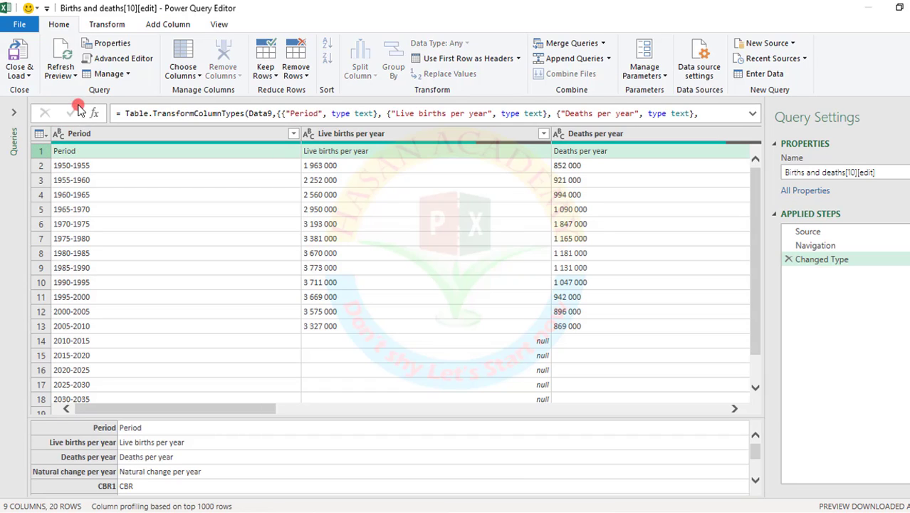
click(106, 24)
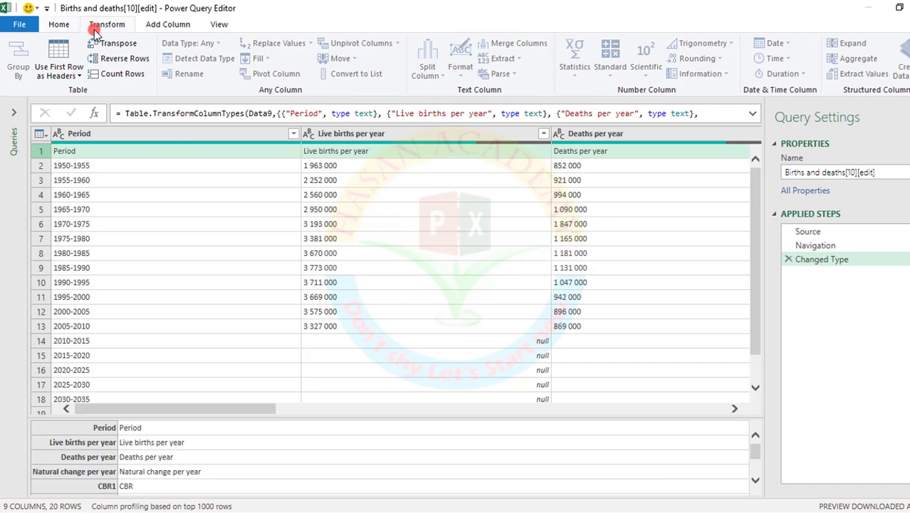
click(68, 71)
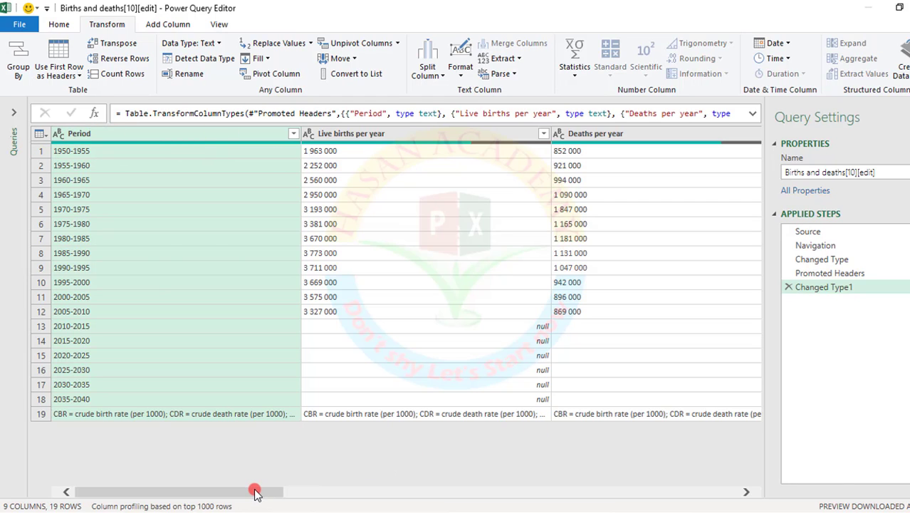
Close the Power Query Editor and load the Births and deaths query into the workbook.
mouse_move(255, 491)
mouse_down()
mouse_move(266, 491)
mouse_move(245, 492)
mouse_up()
click(59, 25)
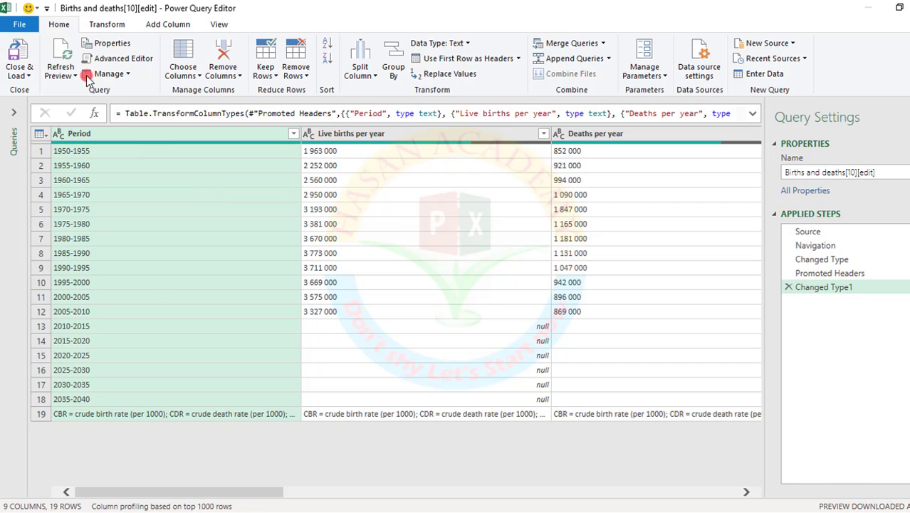
click(14, 63)
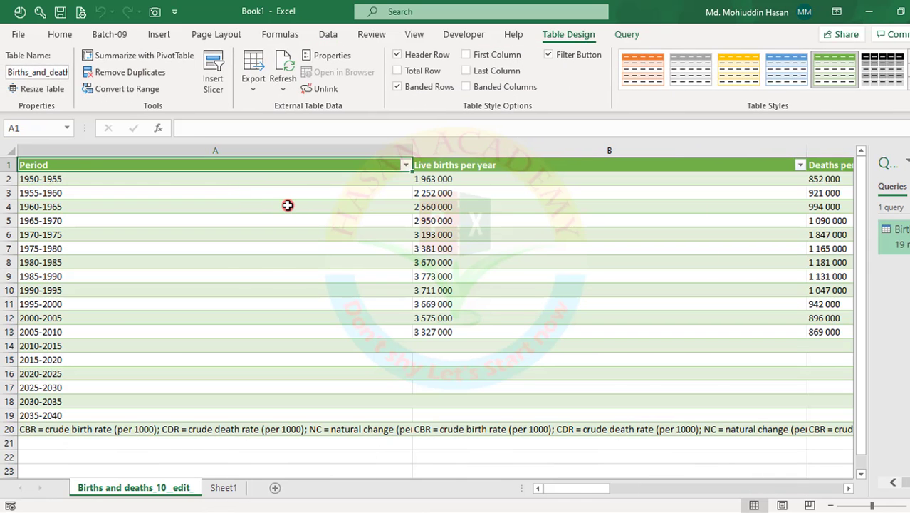
Review the loaded table's headers and first data row from Period through IMR, returning to the Period column.
click(281, 204)
click(158, 164)
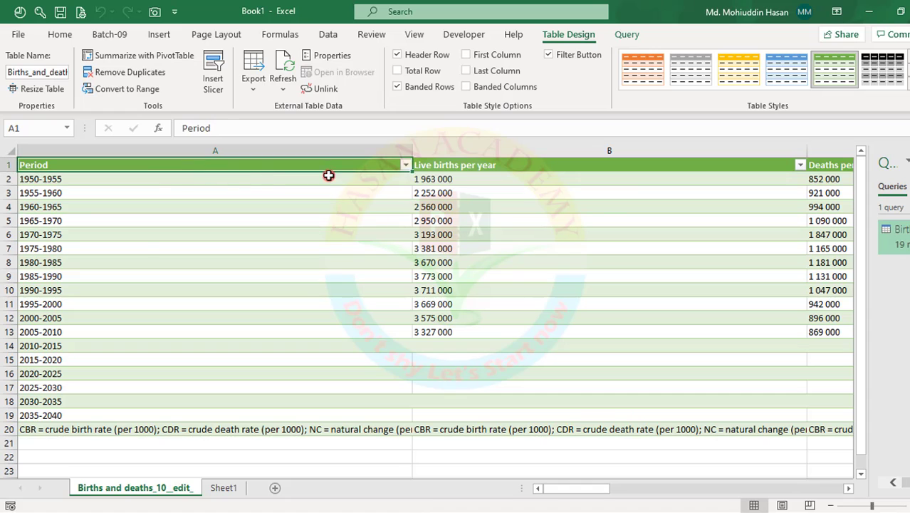
click(456, 164)
click(453, 181)
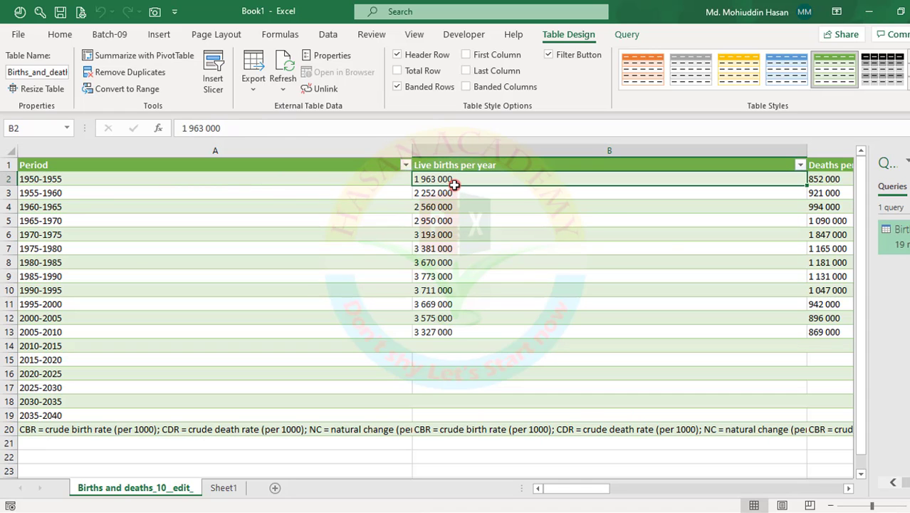
key(Right)
key(Right)
key(Right)
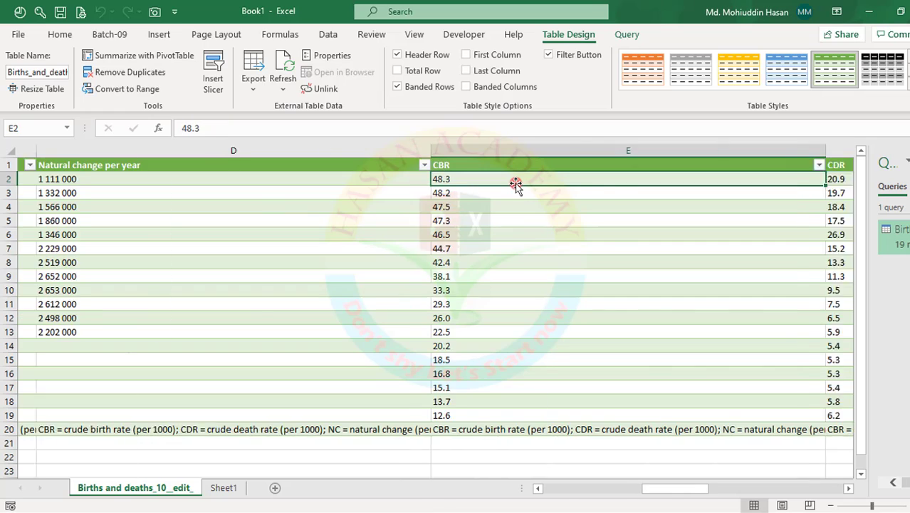
key(Right)
key(Right)
key(Right)
key(Right)
key(Right)
key(Right)
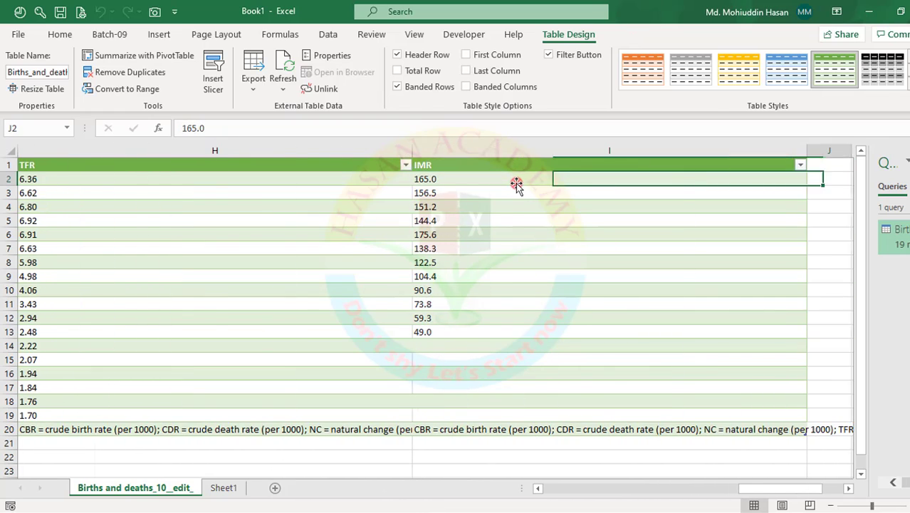
key(Left)
key(Left)
key(Left)
key(Left)
key(Left)
key(Left)
key(Left)
key(Left)
key(Left)
key(Left)
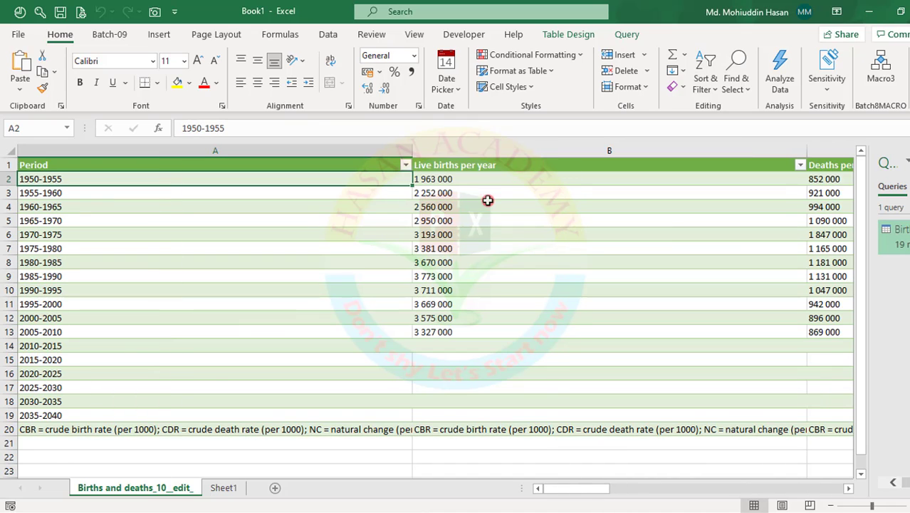
Inspect the abbreviation note in row 20, and reopen the Births and deaths query in the Power Query Editor from a widened query list.
click(6, 428)
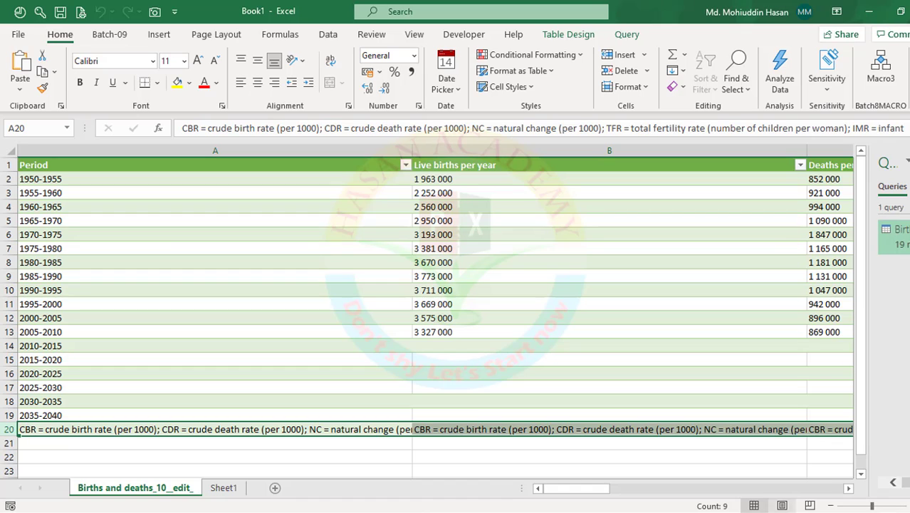
drag(599, 488, 637, 488)
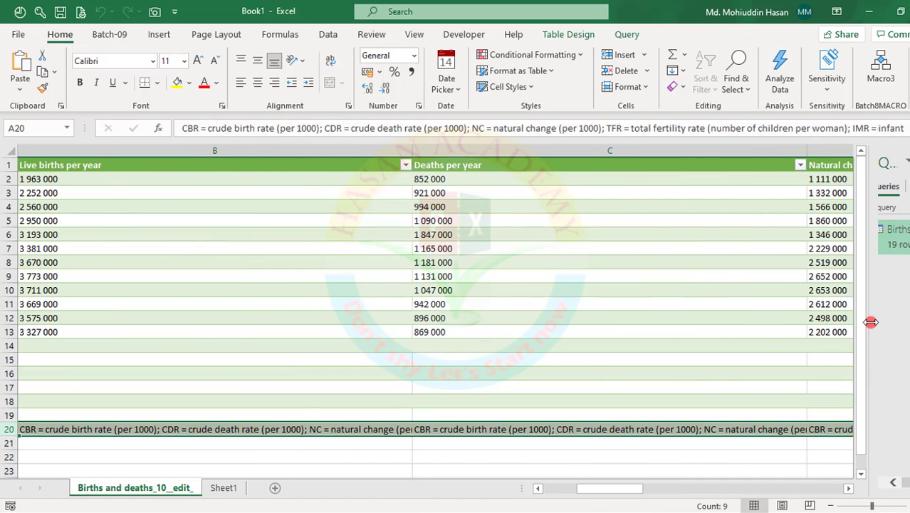
drag(871, 318, 755, 319)
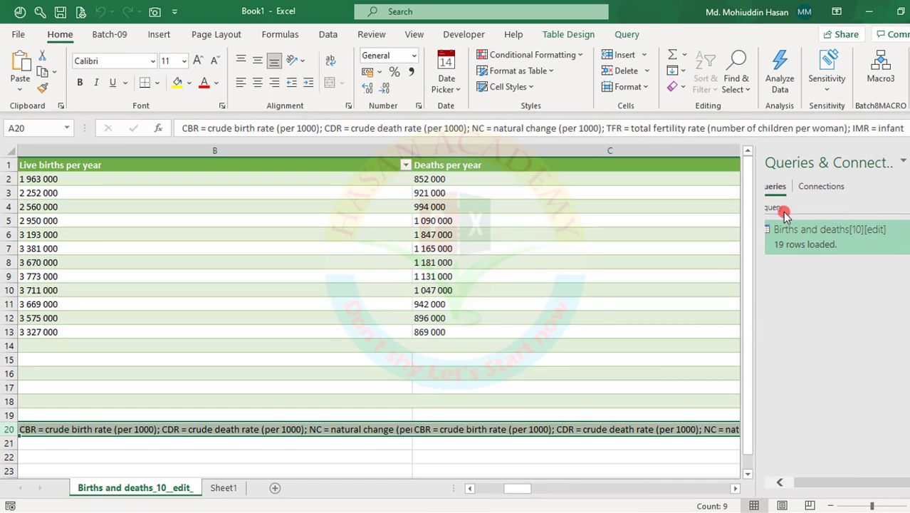
double_click(803, 235)
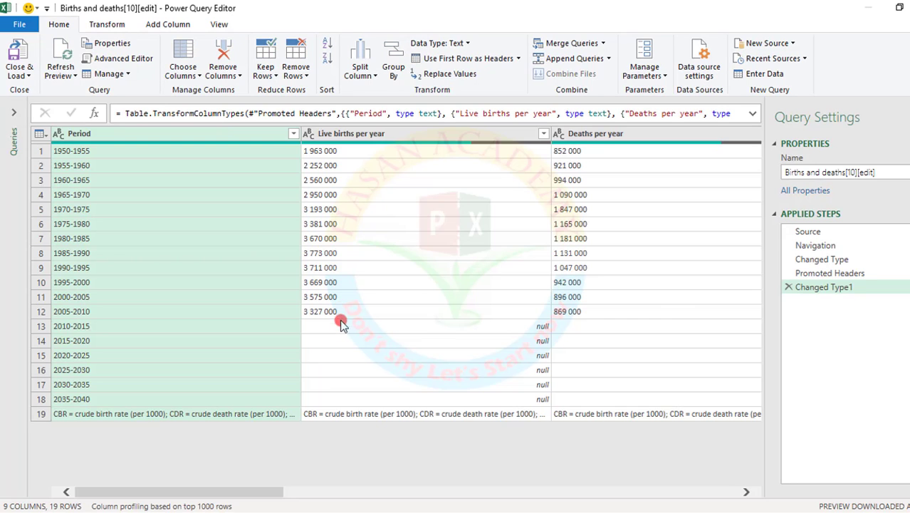
Select the abbreviation note in row 19 to view its contents, and close and load the query.
click(39, 411)
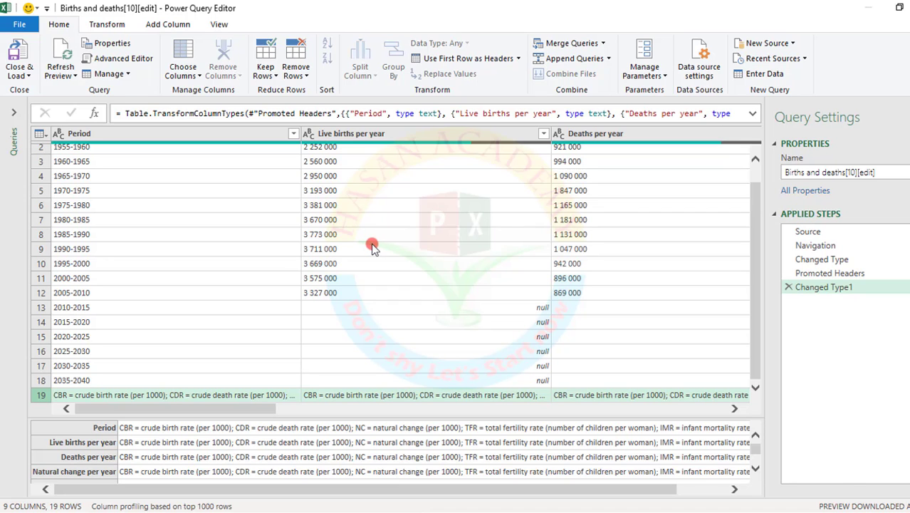
click(20, 55)
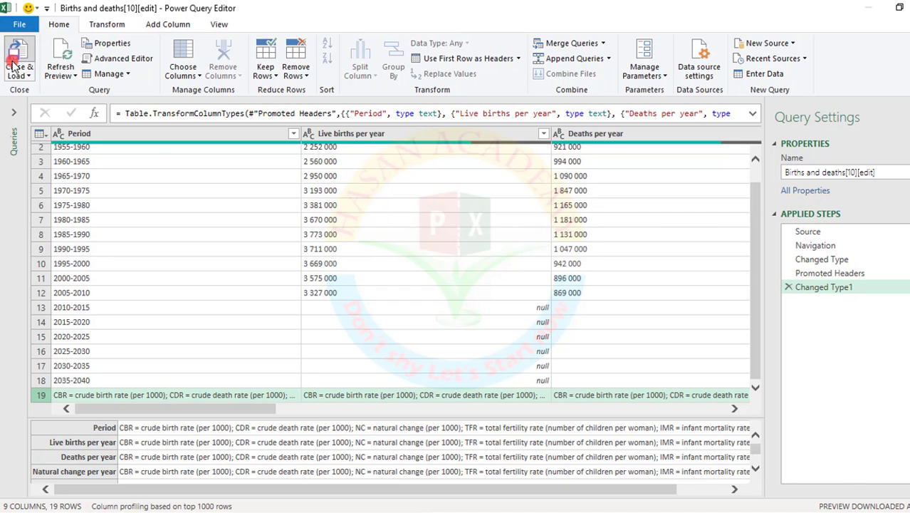